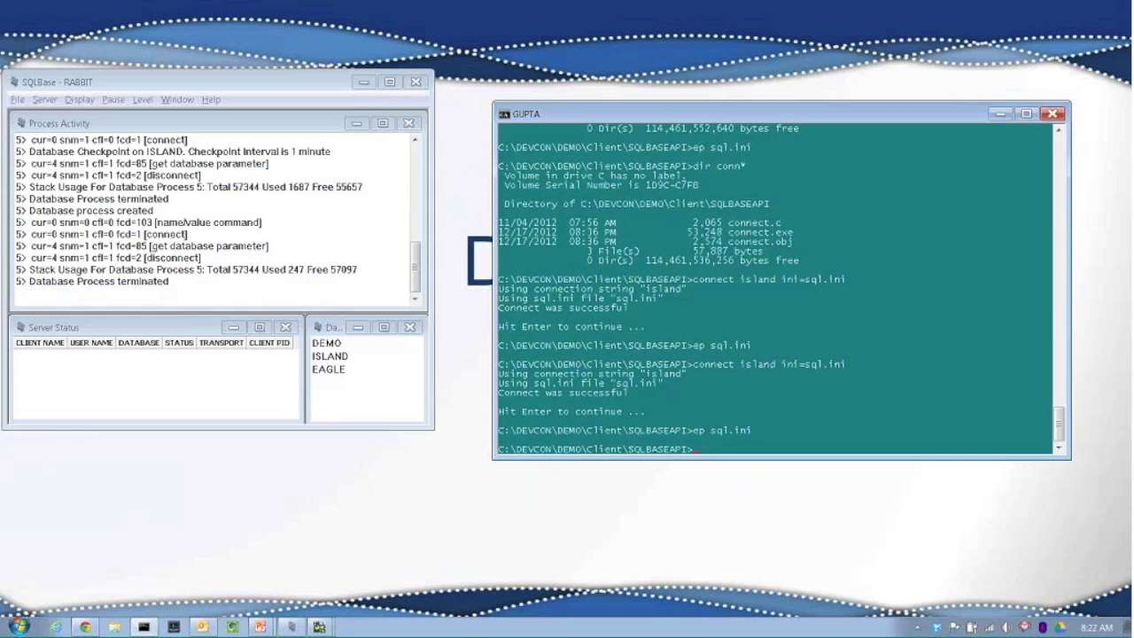
{"action": "type", "text": "ep connect.c"}
{"action": "key", "text": "Return"}
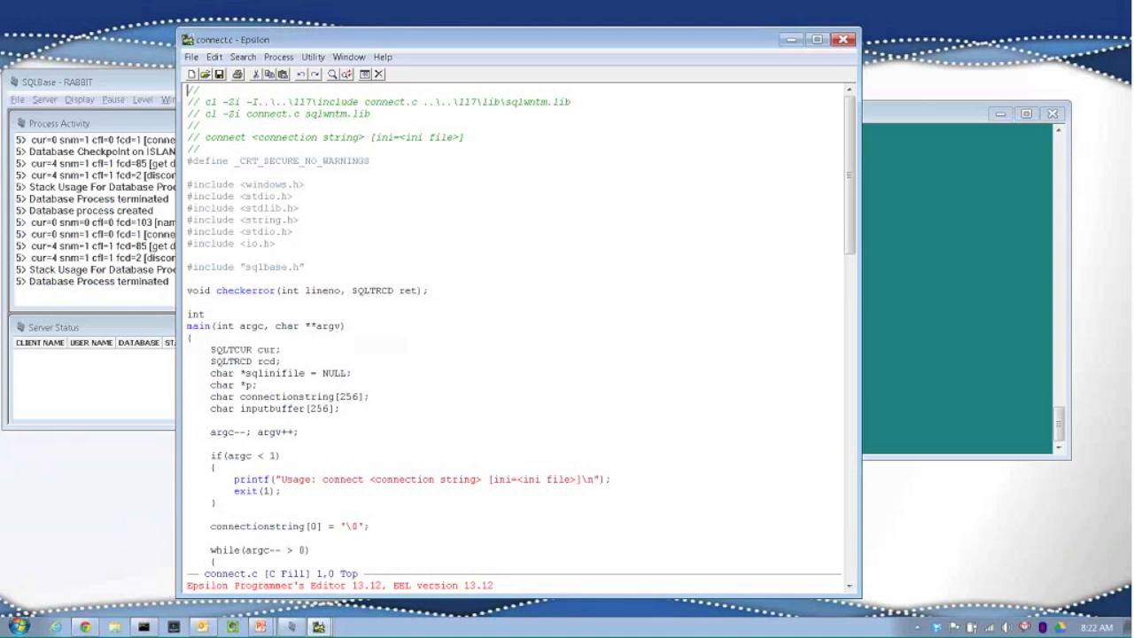
{"action": "scroll", "coordinate": [519, 328], "scroll_direction": "down", "scroll_amount": 6}
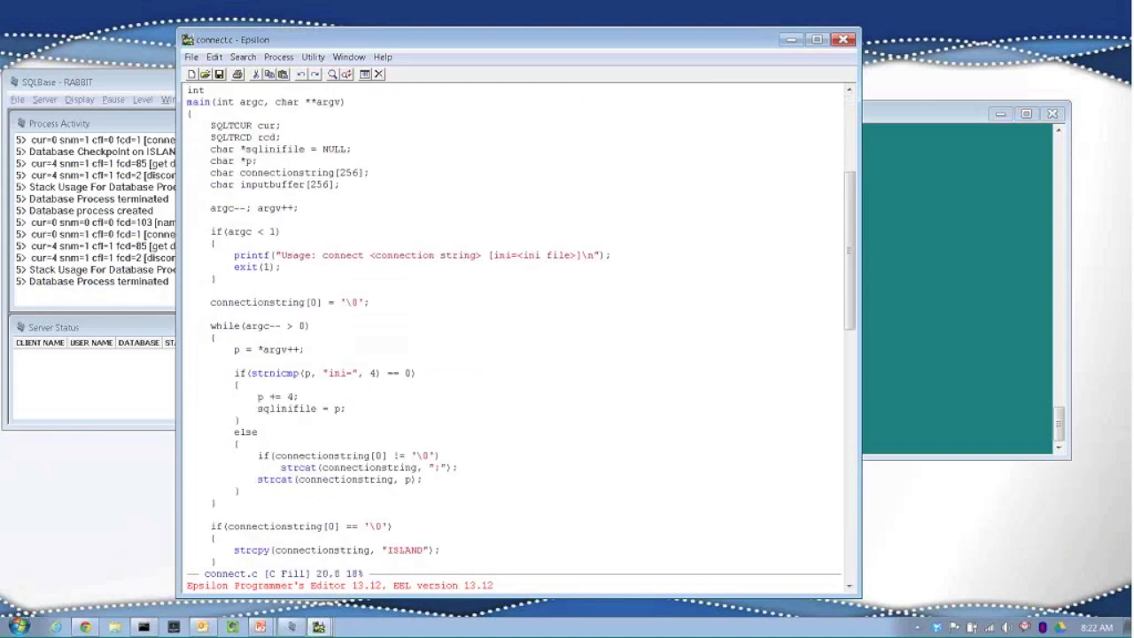
{"action": "scroll", "coordinate": [518, 327], "scroll_direction": "down", "scroll_amount": 4}
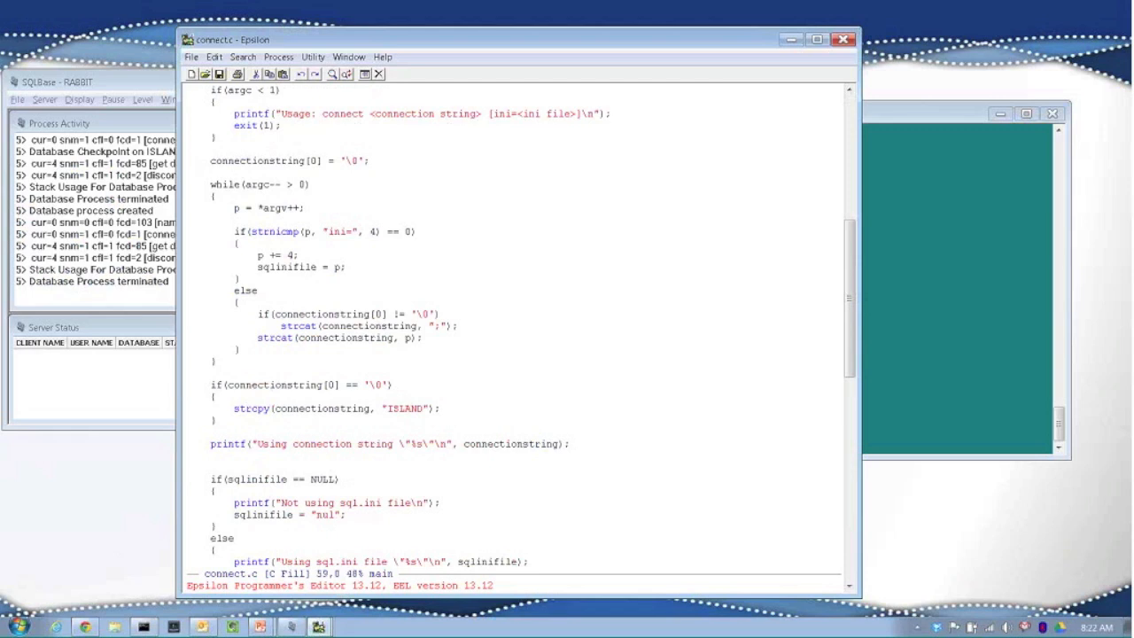
{"action": "scroll", "coordinate": [519, 328], "scroll_direction": "down", "scroll_amount": 5}
{"action": "key", "text": "Down"}
{"action": "key", "text": "Down"}
{"action": "key", "text": "Down"}
{"action": "key", "text": "Down"}
{"action": "key", "text": "Down"}
{"action": "key", "text": "Down"}
{"action": "key", "text": "Down"}
{"action": "key", "text": "Down"}
{"action": "key", "text": "Down"}
{"action": "key", "text": "Down"}
{"action": "key", "text": "Down"}
{"action": "key", "text": "Down"}
{"action": "key", "text": "Down"}
{"action": "key", "text": "Down"}
{"action": "key", "text": "Down"}
{"action": "key", "text": "Down"}
{"action": "key", "text": "Down"}
{"action": "key", "text": "ctrl+Right"}
{"action": "key", "text": "Right"}
{"action": "key", "text": "Right"}
{"action": "key", "text": "Right"}
{"action": "key", "text": "Right"}
{"action": "key", "text": "Right"}
{"action": "key", "text": "Right"}
{"action": "key", "text": "Right"}
{"action": "key", "text": "Right"}
{"action": "key", "text": "Right"}
{"action": "key", "text": "Right"}
{"action": "key", "text": "Right"}
{"action": "key", "text": "Right"}
{"action": "key", "text": "Right"}
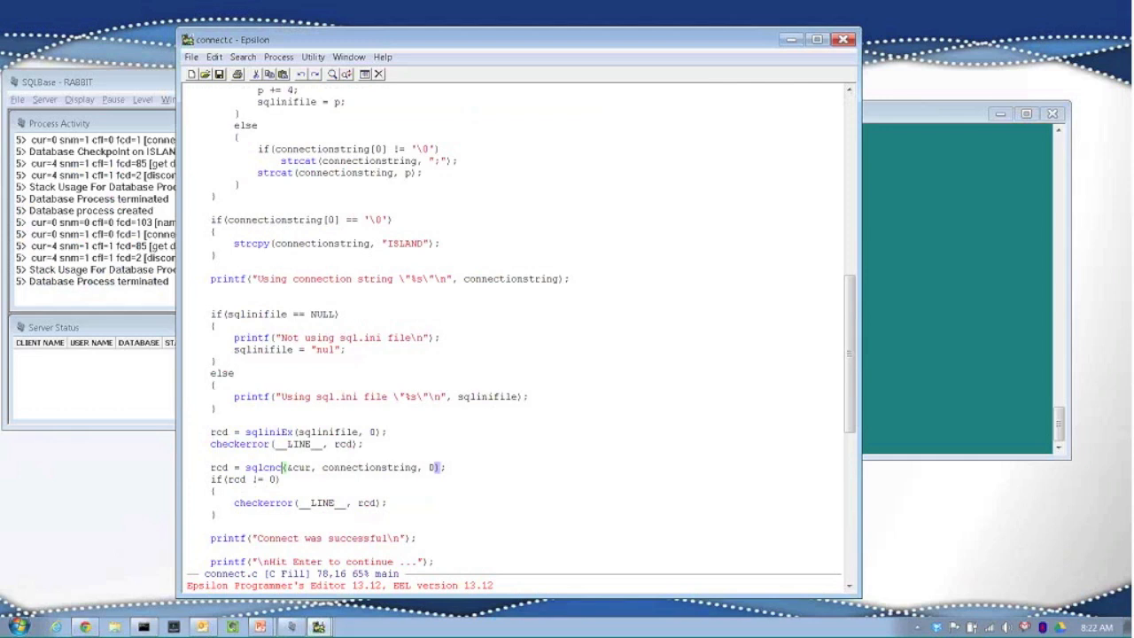
{"action": "key", "text": "Up"}
{"action": "key", "text": "Up"}
{"action": "key", "text": "Up"}
{"action": "key", "text": "Up"}
{"action": "key", "text": "Up"}
{"action": "key", "text": "Up"}
{"action": "key", "text": "Up"}
{"action": "key", "text": "Up"}
{"action": "key", "text": "Up"}
{"action": "key", "text": "Up"}
{"action": "key", "text": "Up"}
{"action": "key", "text": "ctrl+x"}
{"action": "key", "text": "ctrl+c"}
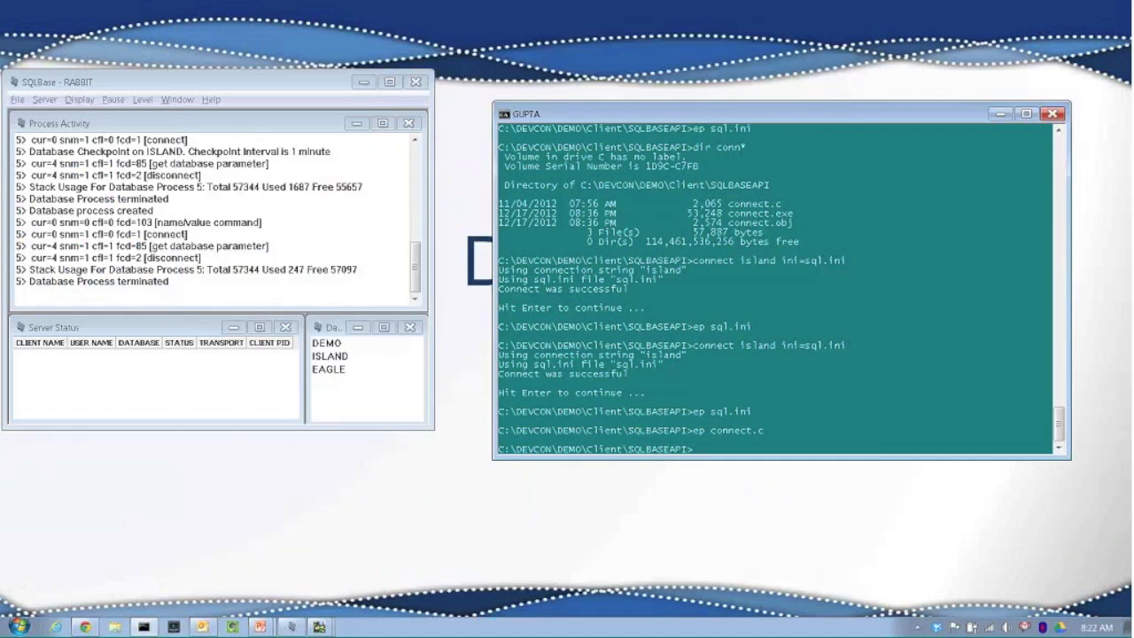
Run connect island/sysadm with the SYSADM password, without sql.ini, and end the successful run
{"action": "type", "text": "connect island/sysadm/sysadm"}
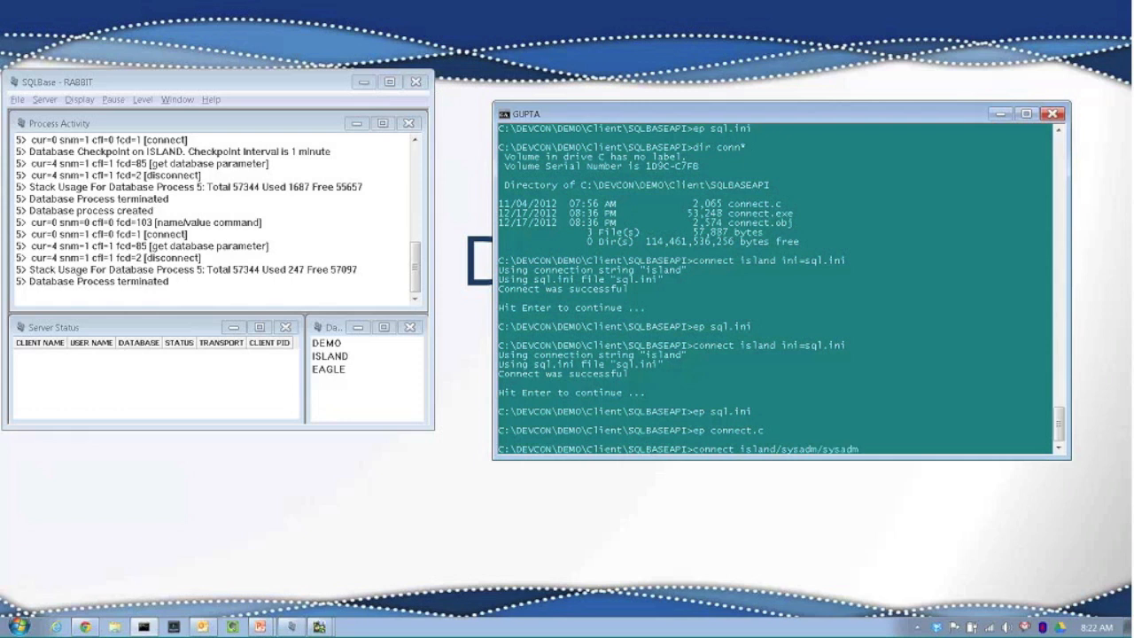
{"action": "key", "text": "Return"}
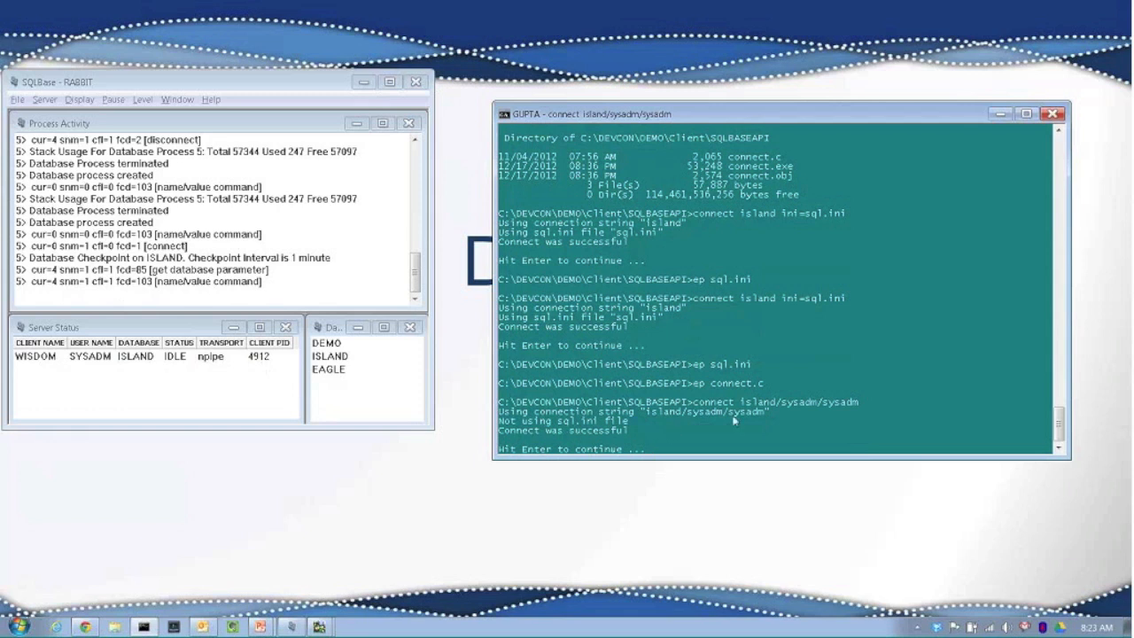
{"action": "key", "text": "Return"}
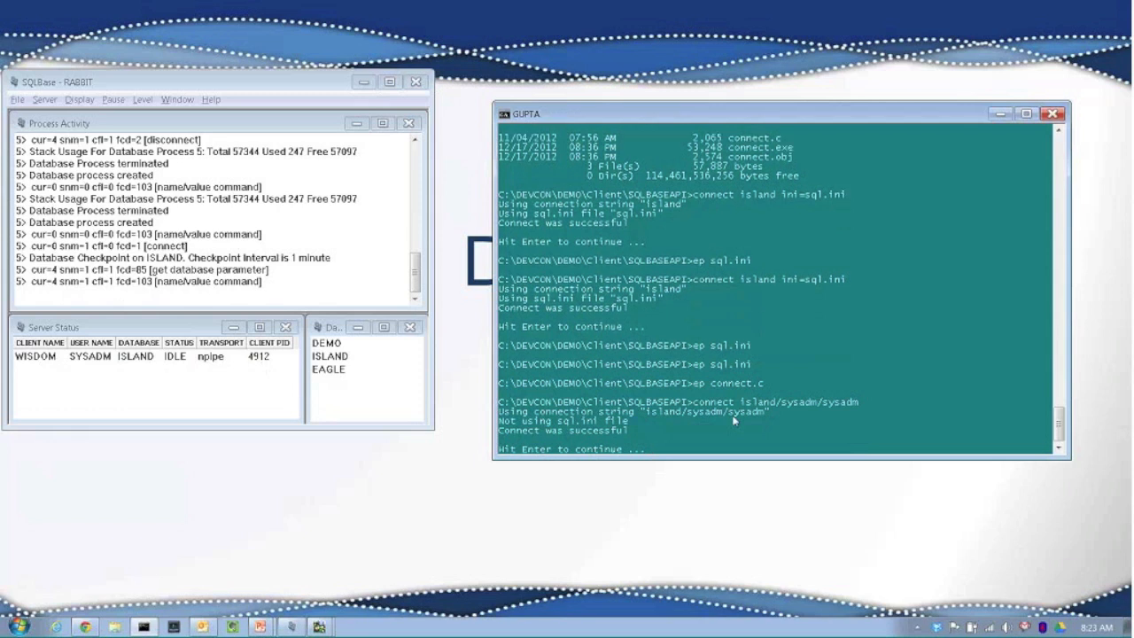
Open sql.ini in the Epsilon editor to review its clientname setting, then exit
{"action": "type", "text": "> sql"}
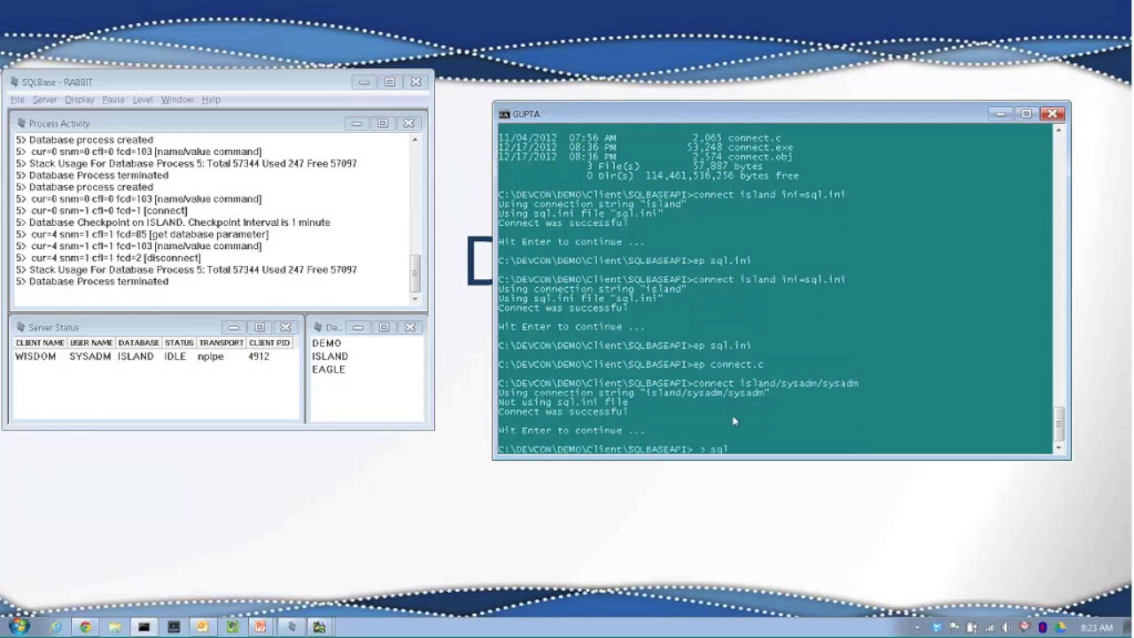
{"action": "type", "text": ".ini"}
{"action": "key", "text": "Return"}
{"action": "key", "text": "Up"}
{"action": "key", "text": "Up"}
{"action": "key", "text": "Up"}
{"action": "key", "text": "Up"}
{"action": "key", "text": "Up"}
{"action": "key", "text": "Up"}
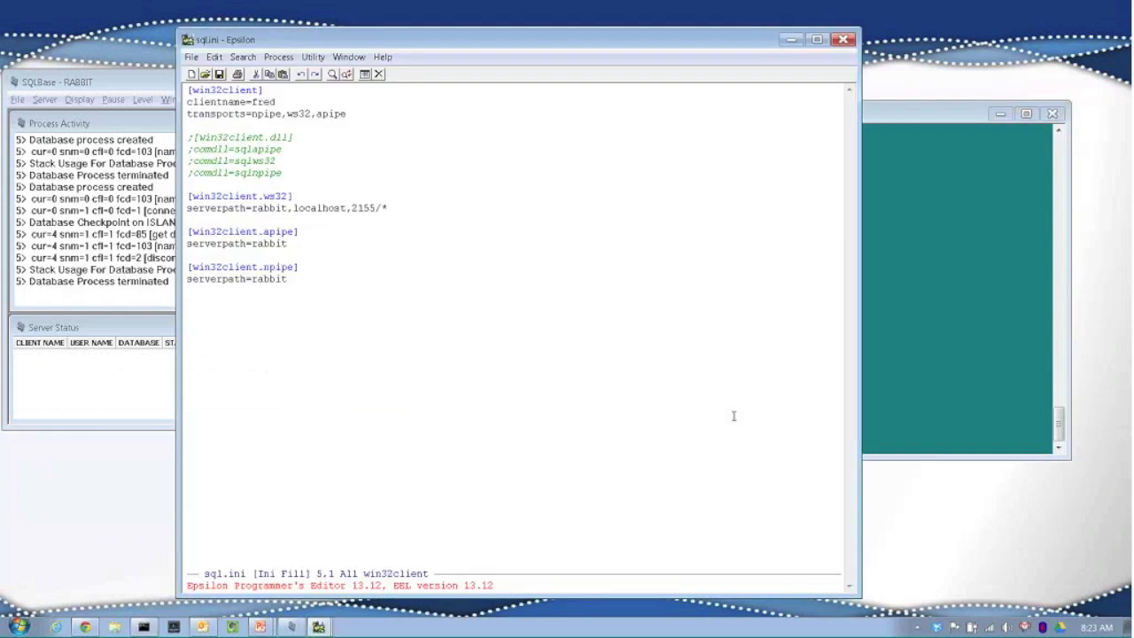
{"action": "key", "text": "ctrl+x"}
{"action": "key", "text": "ctrl+c"}
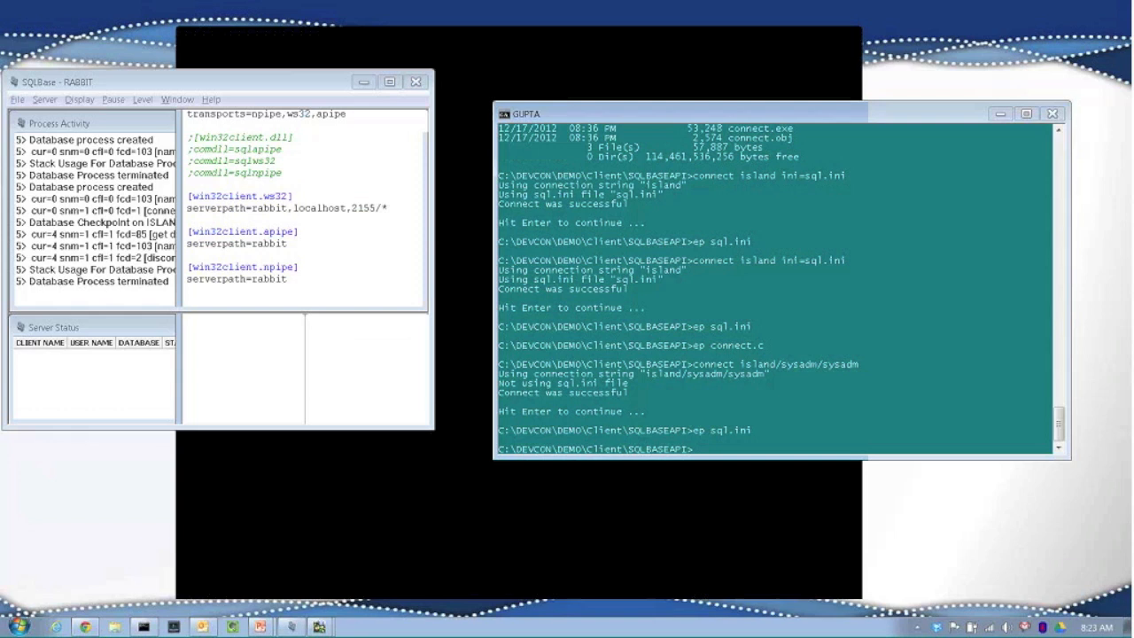
Rerun the SYSADM connect test with ini=sql.ini appended and confirm it succeeds
{"action": "key", "text": "Up"}
{"action": "key", "text": "Up"}
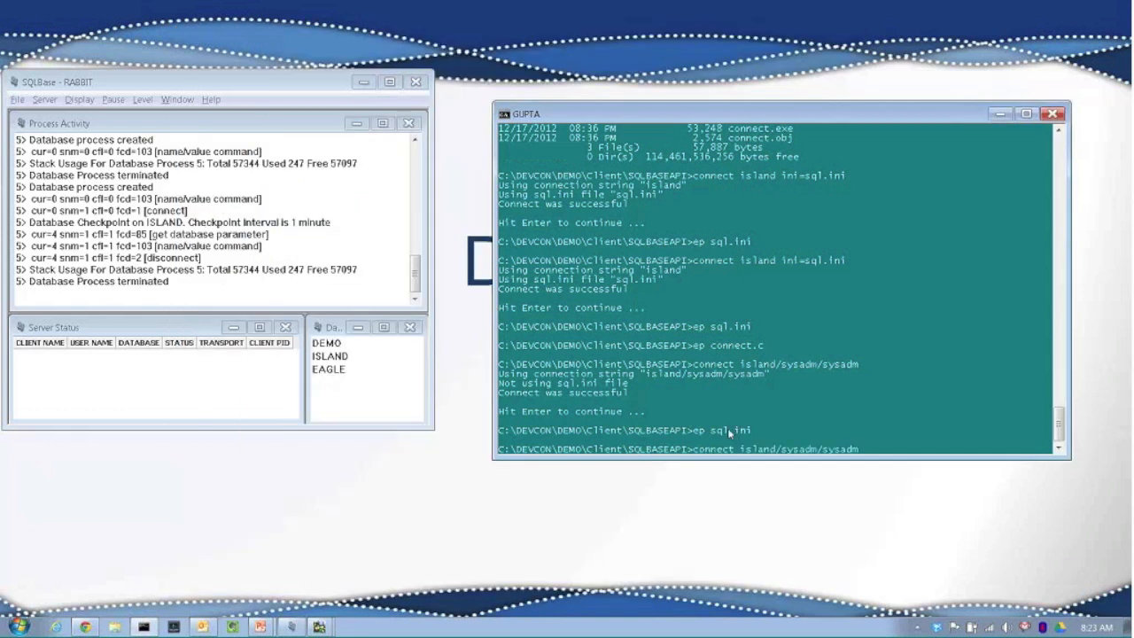
{"action": "type", "text": "ini=sql.ini"}
{"action": "key", "text": "Return"}
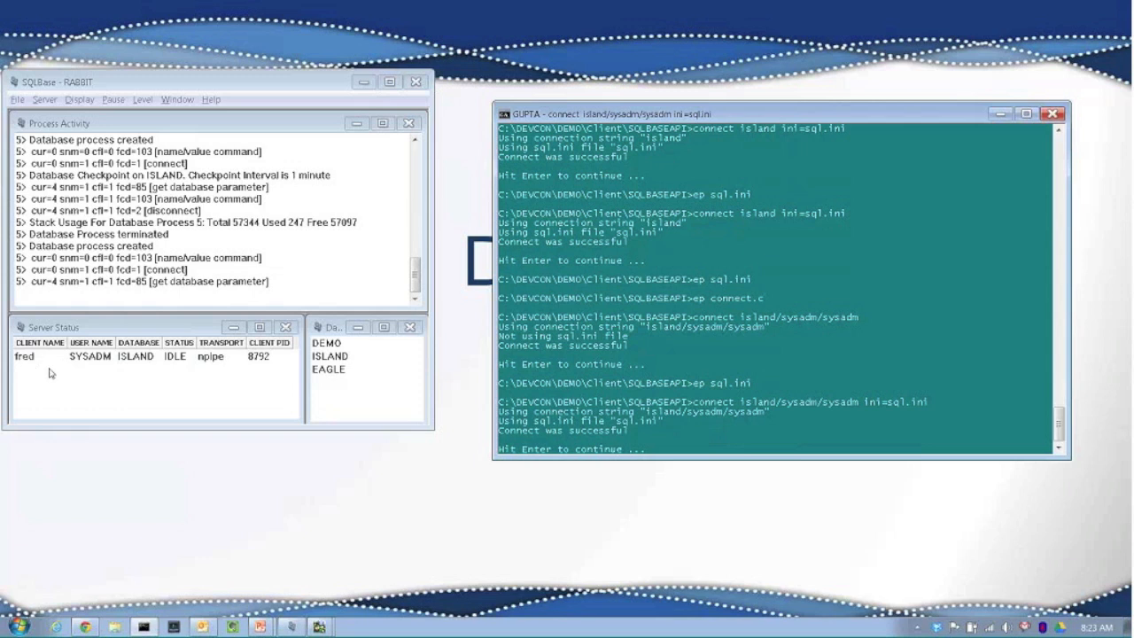
{"action": "key", "text": "Return"}
{"action": "key", "text": "Up"}
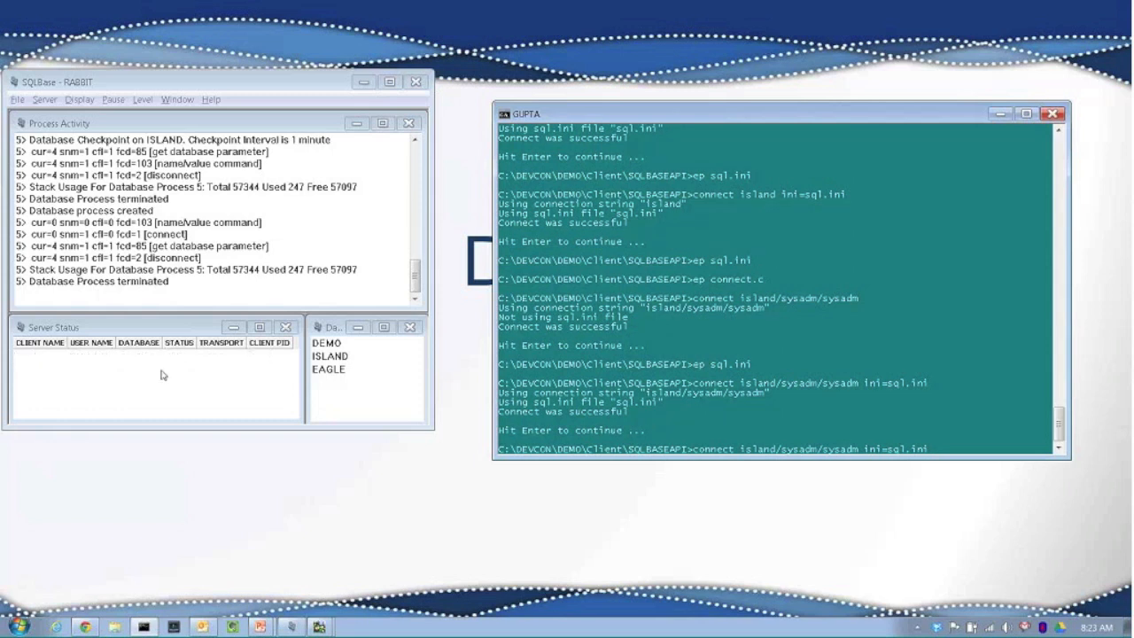
{"action": "key", "text": "BackSpace"}
{"action": "key", "text": "BackSpace"}
{"action": "key", "text": "BackSpace"}
{"action": "key", "text": "BackSpace"}
{"action": "key", "text": "BackSpace"}
{"action": "key", "text": "BackSpace"}
{"action": "key", "text": "BackSpace"}
{"action": "key", "text": "BackSpace"}
{"action": "key", "text": "BackSpace"}
{"action": "key", "text": "BackSpace"}
{"action": "key", "text": "BackSpace"}
{"action": "key", "text": "BackSpace"}
{"action": "key", "text": "BackSpace"}
{"action": "key", "text": "BackSpace"}
{"action": "key", "text": "BackSpace"}
{"action": "key", "text": "BackSpace"}
{"action": "key", "text": "BackSpace"}
{"action": "key", "text": "BackSpace"}
{"action": "key", "text": "BackSpace"}
{"action": "key", "text": "BackSpace"}
{"action": "key", "text": "BackSpace"}
{"action": "key", "text": "BackSpace"}
{"action": "key", "text": "BackSpace"}
{"action": "key", "text": "BackSpace"}
{"action": "key", "text": "BackSpace"}
{"action": "key", "text": "BackSpace"}
{"action": "key", "text": "BackSpace"}
{"action": "key", "text": "BackSpace"}
{"action": "key", "text": "BackSpace"}
{"action": "key", "text": "BackSpace"}
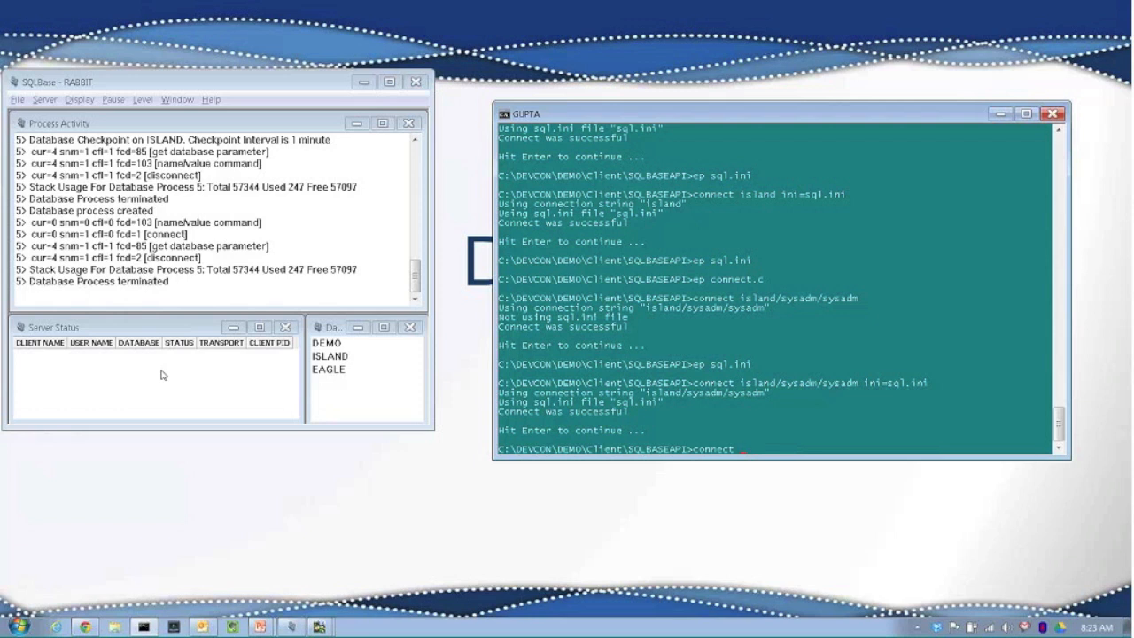
Connect with database=island;username=sysadm;transport=tcp;hostname=localhost;port=2155 and finish the run
{"action": "type", "text": "database=island;username=sysadm"}
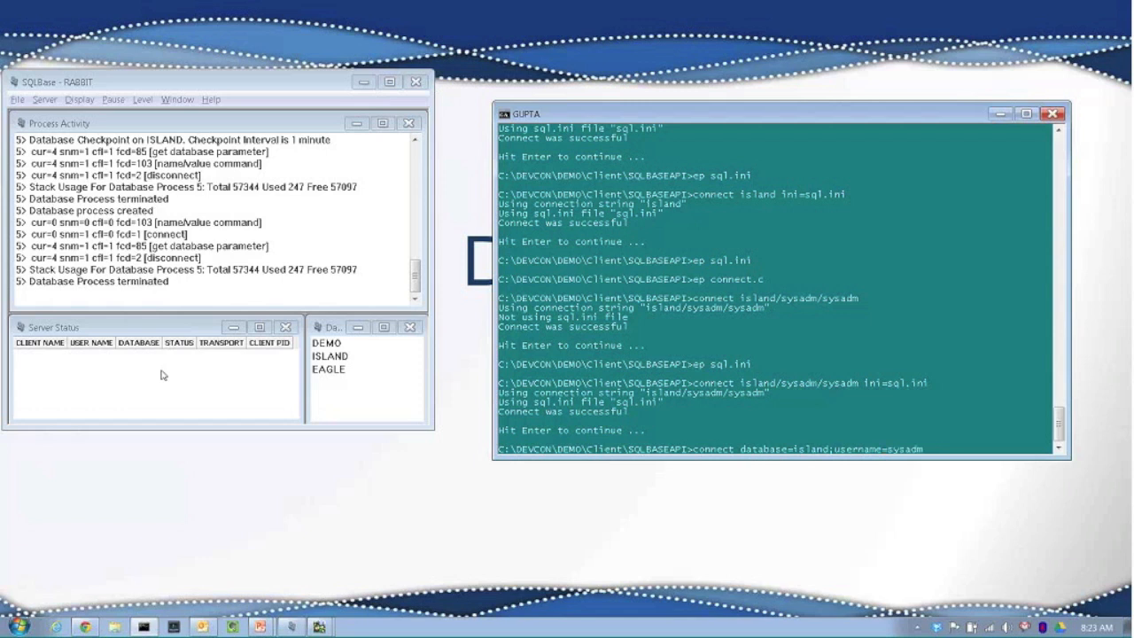
{"action": "type", "text": ";transport=tcp;hostname=loca"}
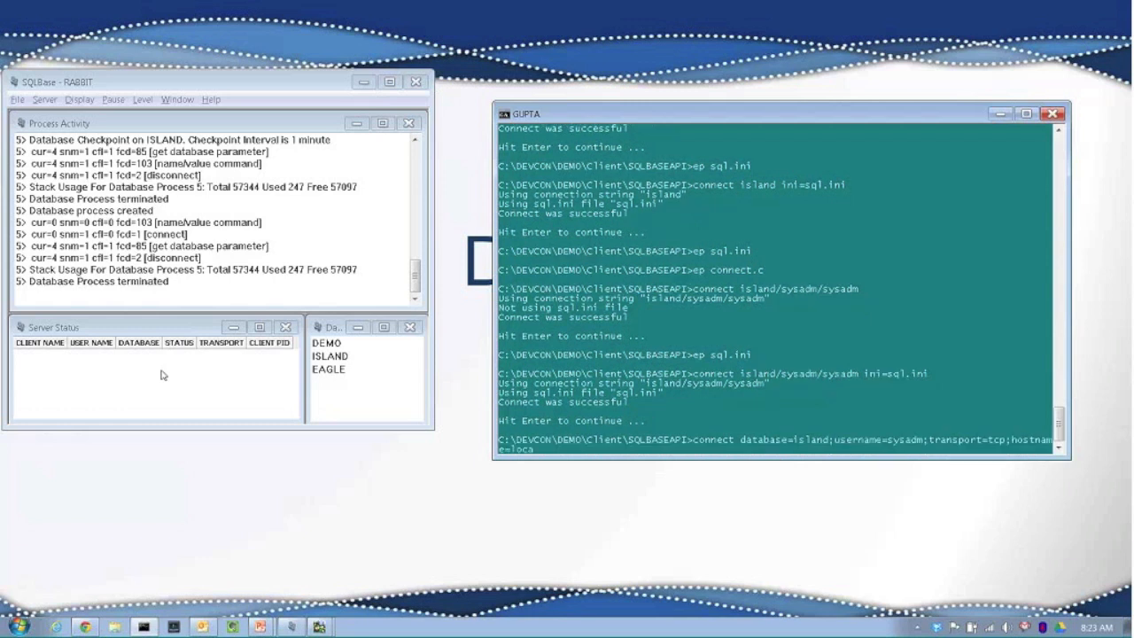
{"action": "type", "text": "lhost;port=2155"}
{"action": "key", "text": "Return"}
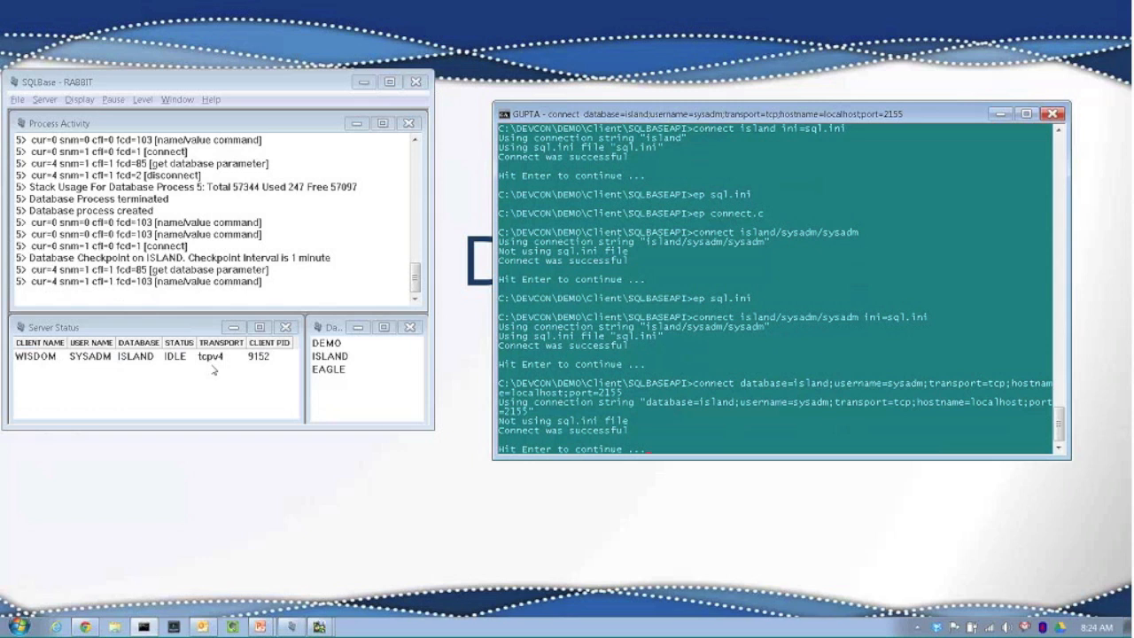
{"action": "left_click", "coordinate": [606, 391]}
{"action": "key", "text": "Return"}
{"action": "left_click", "coordinate": [605, 391]}
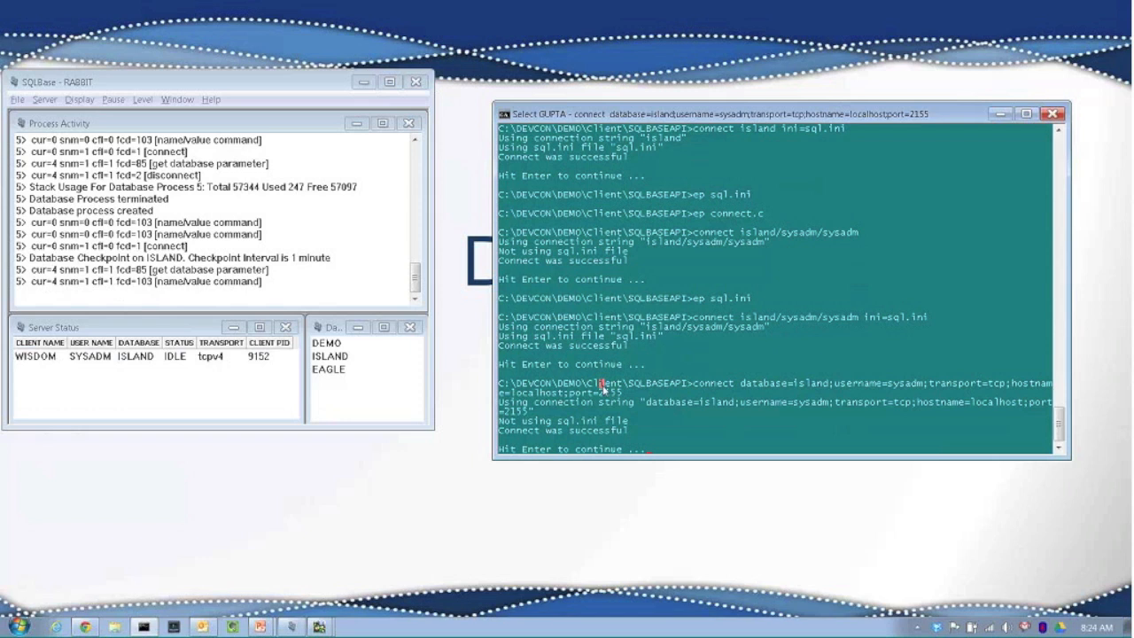
{"action": "key", "text": "Return"}
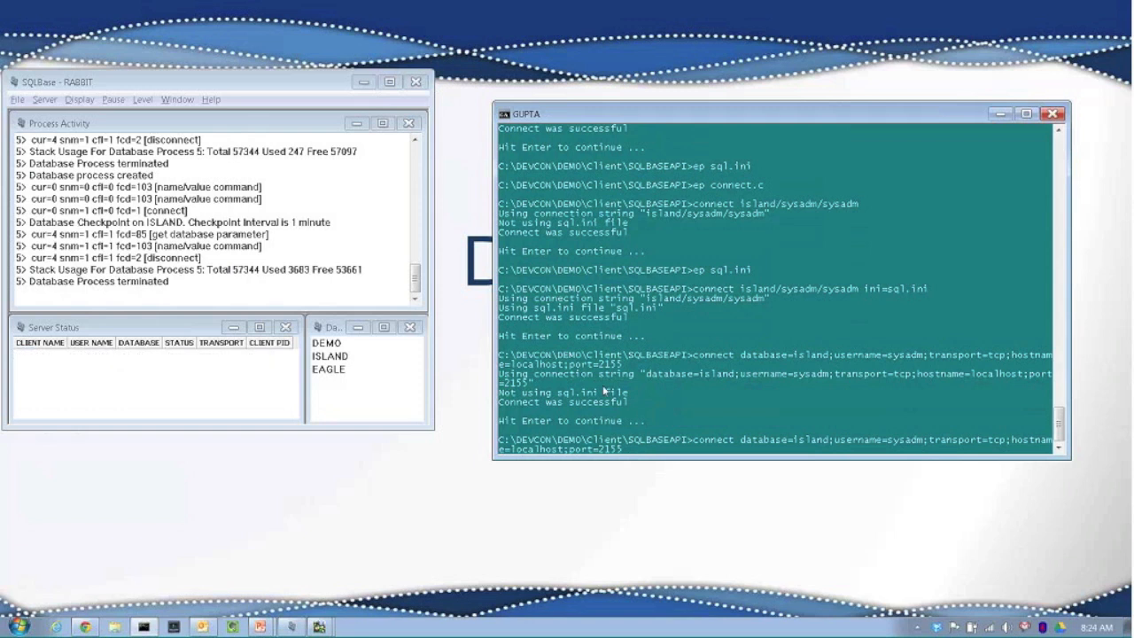
Change the transport to tcpv6 and run the localhost connection on port 2155
{"action": "type", "text": "v6"}
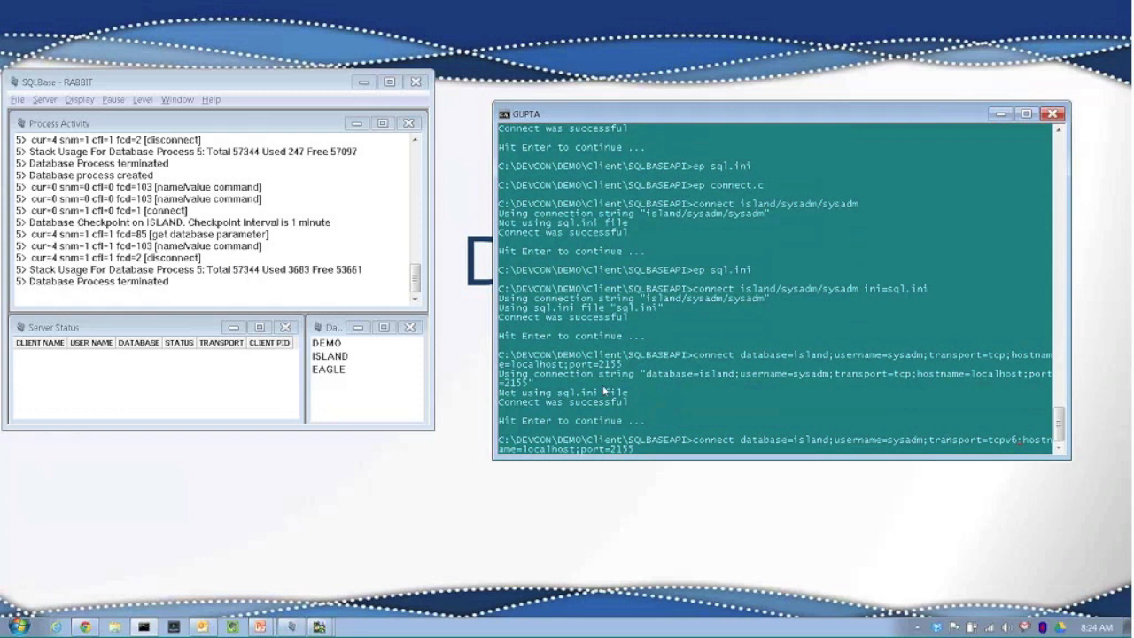
{"action": "key", "text": "Return"}
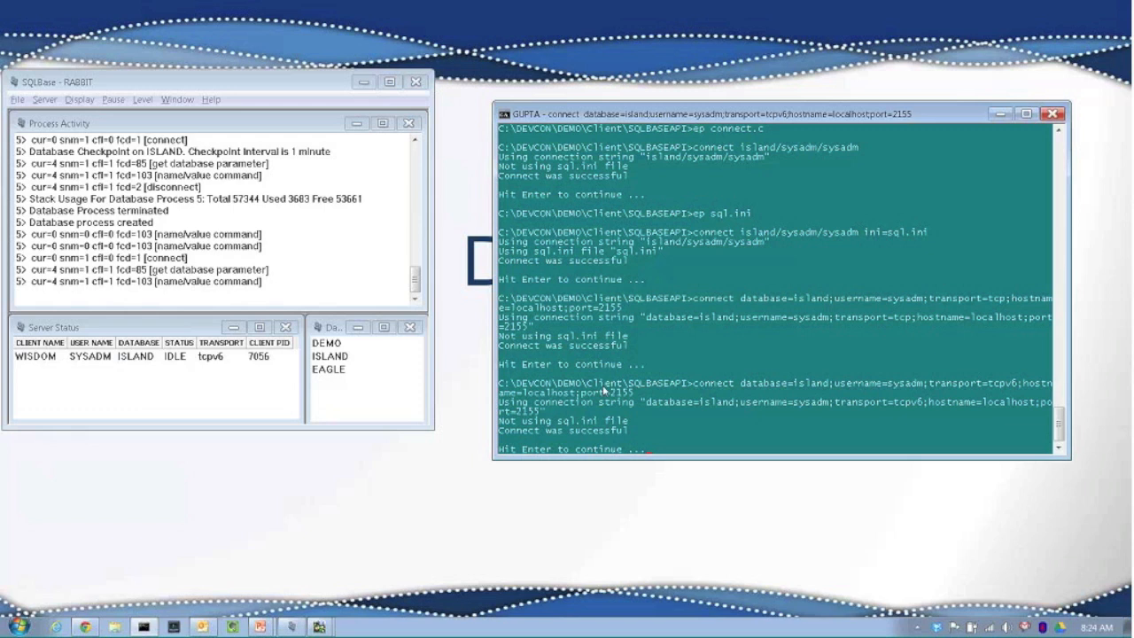
{"action": "key", "text": "Return"}
Rerun the tcpv6 connection with hostname [::1] instead of localhost
{"action": "key", "text": "Up"}
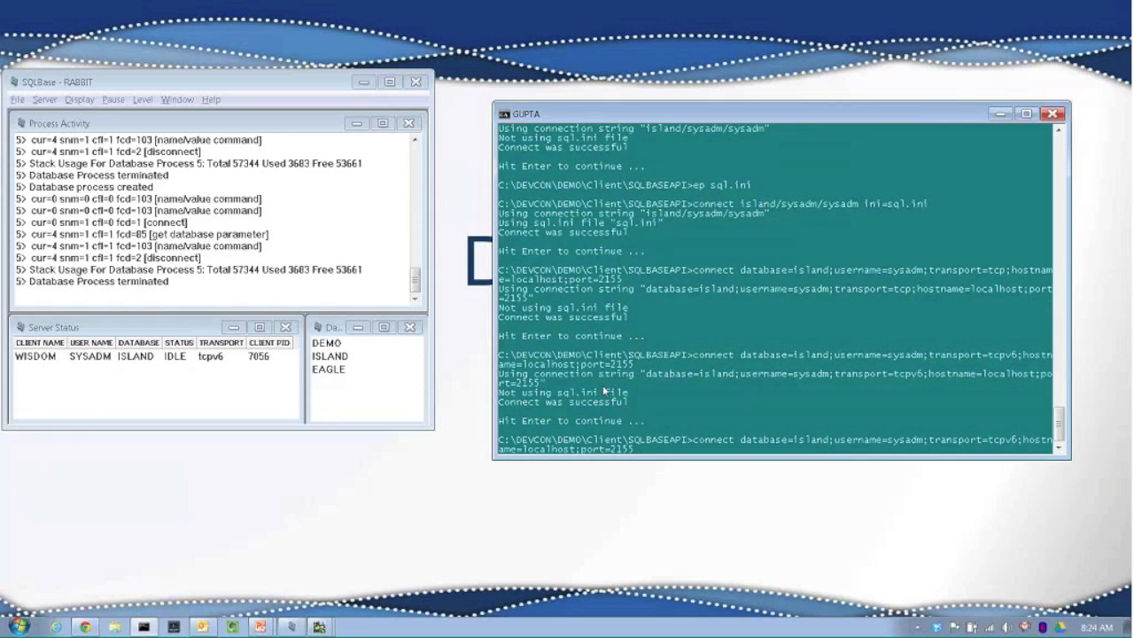
{"action": "key", "text": "BackSpace"}
{"action": "key", "text": "BackSpace"}
{"action": "key", "text": "BackSpace"}
{"action": "key", "text": "BackSpace"}
{"action": "key", "text": "BackSpace"}
{"action": "key", "text": "BackSpace"}
{"action": "key", "text": "BackSpace"}
{"action": "key", "text": "BackSpace"}
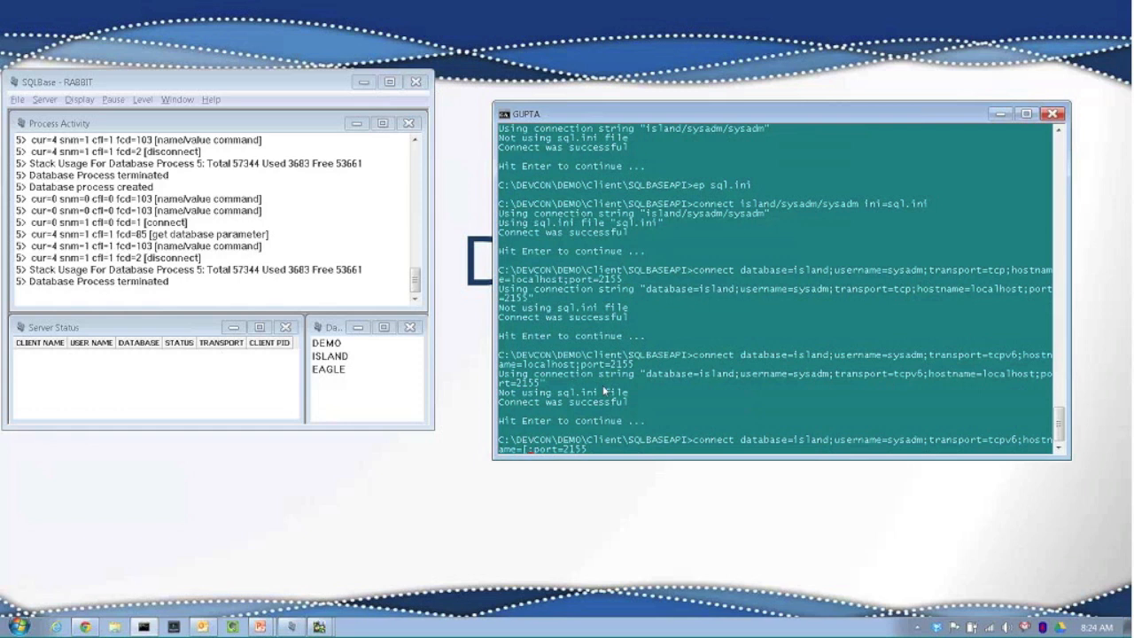
{"action": "type", "text": "[::1]"}
{"action": "key", "text": "Return"}
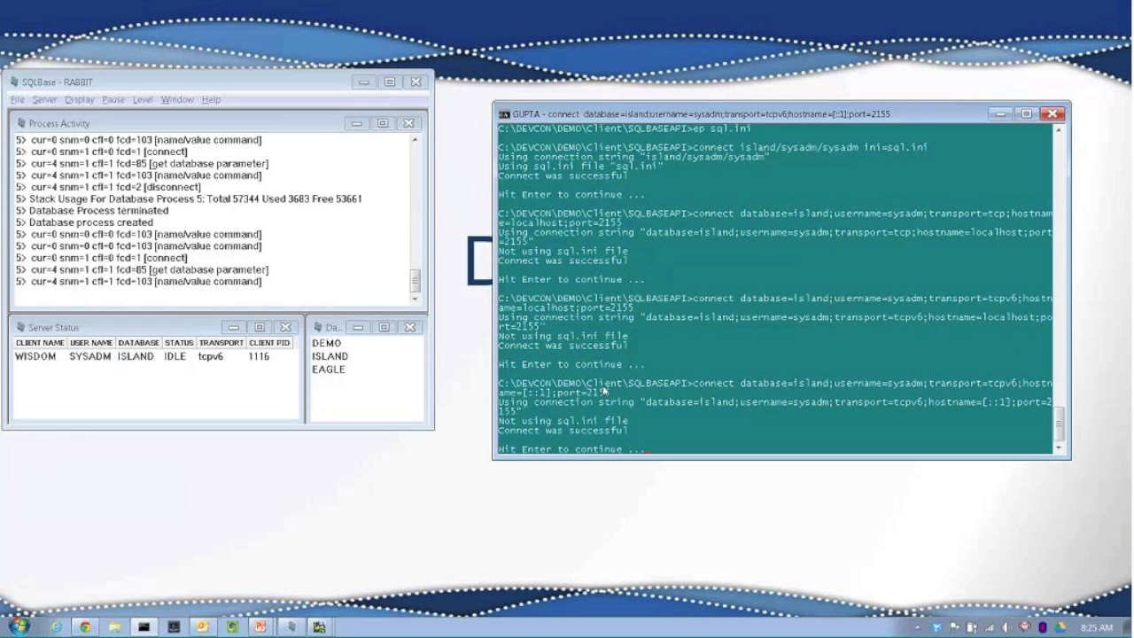
{"action": "key", "text": "Return"}
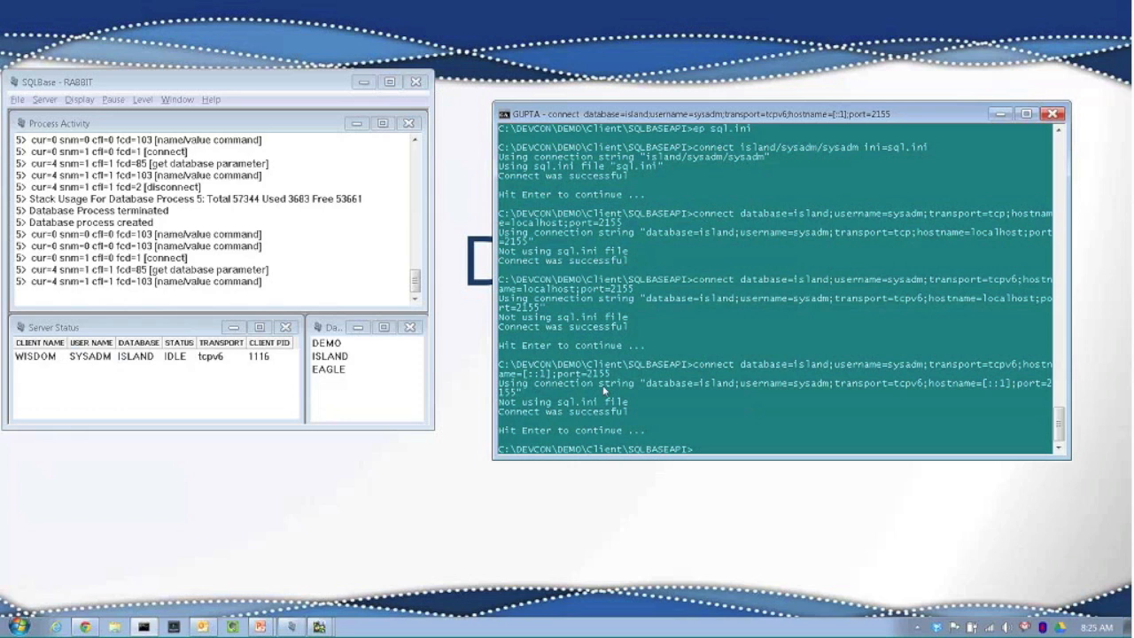
{"action": "key", "text": "Up"}
{"action": "key", "text": "BackSpace"}
{"action": "key", "text": "BackSpace"}
{"action": "key", "text": "BackSpace"}
{"action": "key", "text": "BackSpace"}
{"action": "key", "text": "BackSpace"}
{"action": "key", "text": "BackSpace"}
{"action": "key", "text": "BackSpace"}
{"action": "key", "text": "BackSpace"}
{"action": "key", "text": "BackSpace"}
{"action": "key", "text": "BackSpace"}
{"action": "key", "text": "BackSpace"}
{"action": "key", "text": "BackSpace"}
{"action": "key", "text": "BackSpace"}
{"action": "key", "text": "BackSpace"}
{"action": "key", "text": "BackSpace"}
{"action": "key", "text": "BackSpace"}
{"action": "key", "text": "BackSpace"}
{"action": "key", "text": "BackSpace"}
{"action": "key", "text": "BackSpace"}
{"action": "key", "text": "BackSpace"}
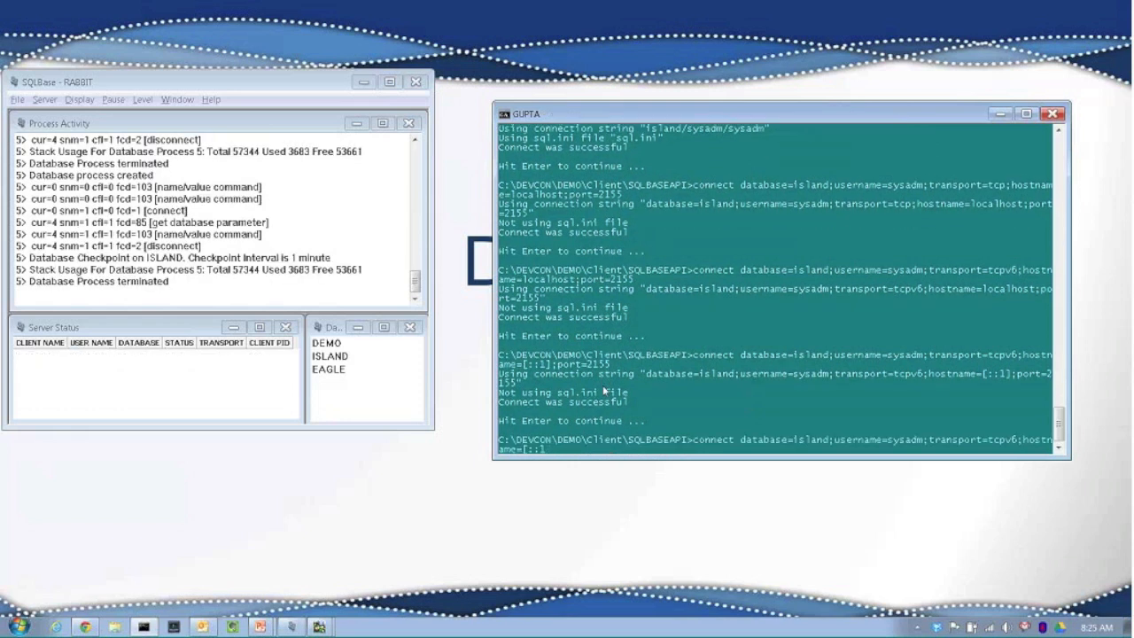
Connect to island with transport=npipe;servername=rabbit and finish the successful run
{"action": "key", "text": "BackSpace"}
{"action": "key", "text": "BackSpace"}
{"action": "key", "text": "BackSpace"}
{"action": "key", "text": "BackSpace"}
{"action": "key", "text": "BackSpace"}
{"action": "key", "text": "BackSpace"}
{"action": "key", "text": "BackSpace"}
{"action": "key", "text": "BackSpace"}
{"action": "key", "text": "BackSpace"}
{"action": "key", "text": "BackSpace"}
{"action": "key", "text": "BackSpace"}
{"action": "key", "text": "BackSpace"}
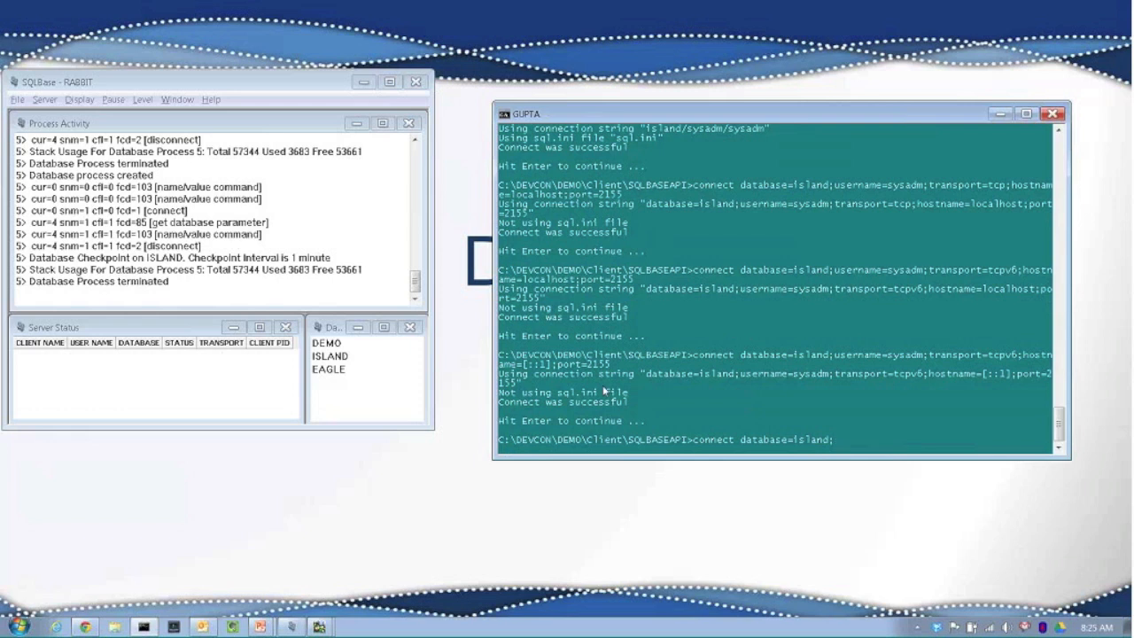
{"action": "type", "text": "transport=npipe;servername=rabbit"}
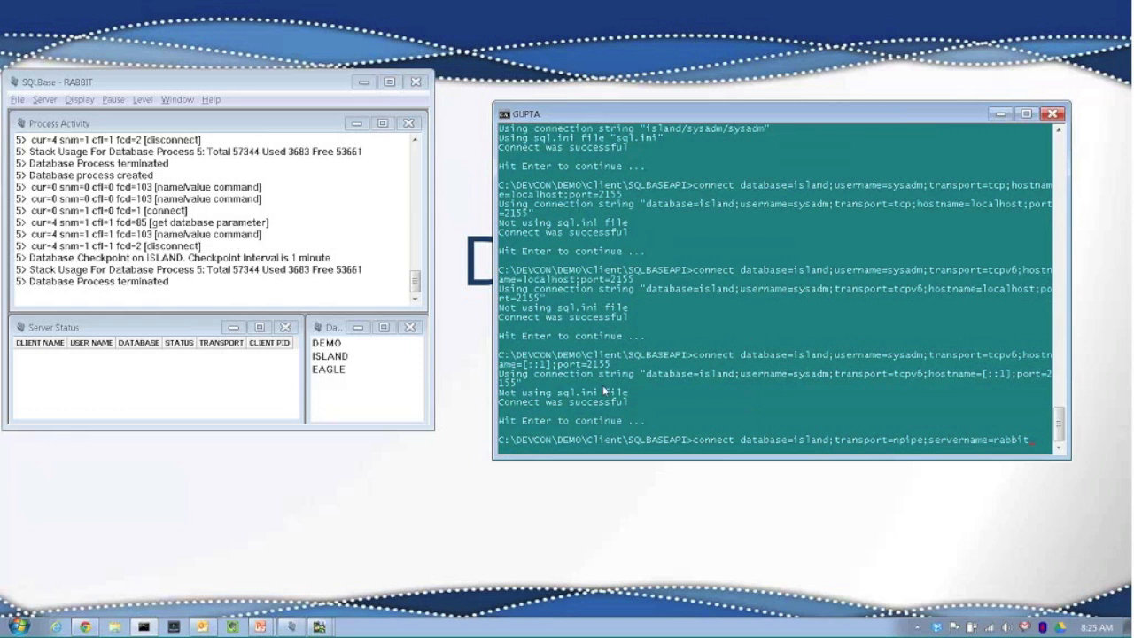
{"action": "key", "text": "Return"}
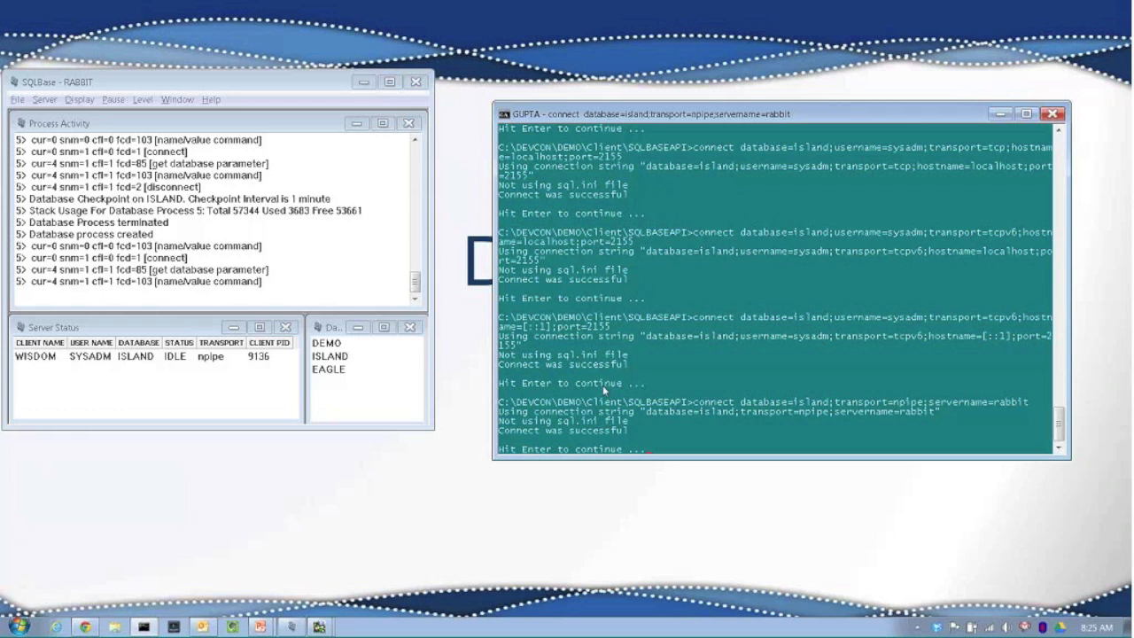
{"action": "key", "text": "Return"}
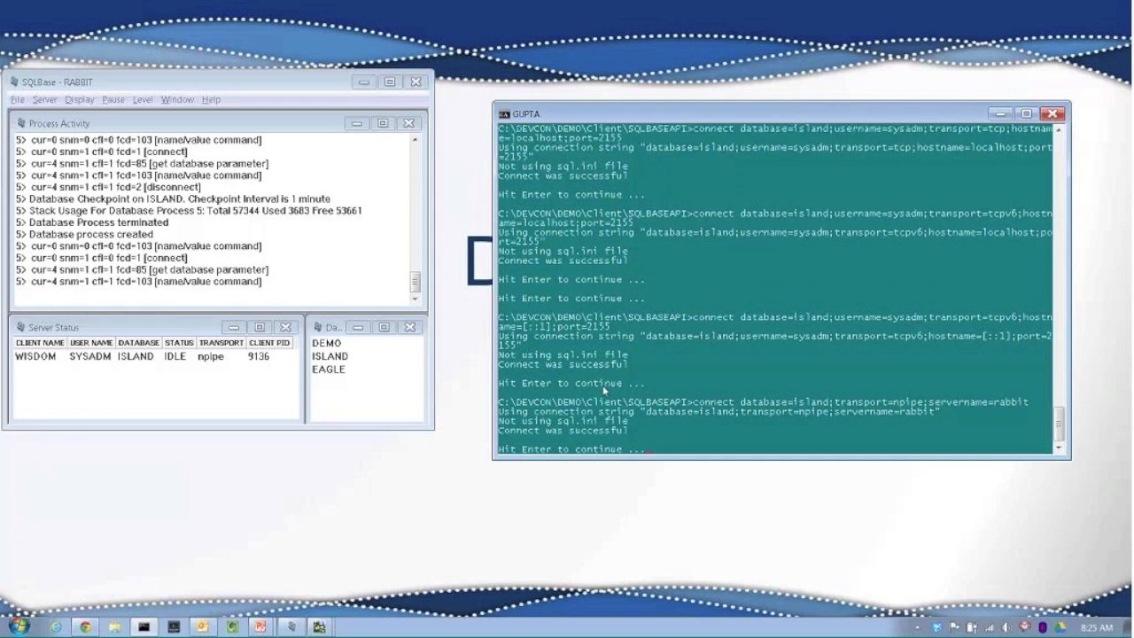
Switch the transport to tcp with servername=rabbit and run it, getting error 00401
{"action": "key", "text": "Return"}
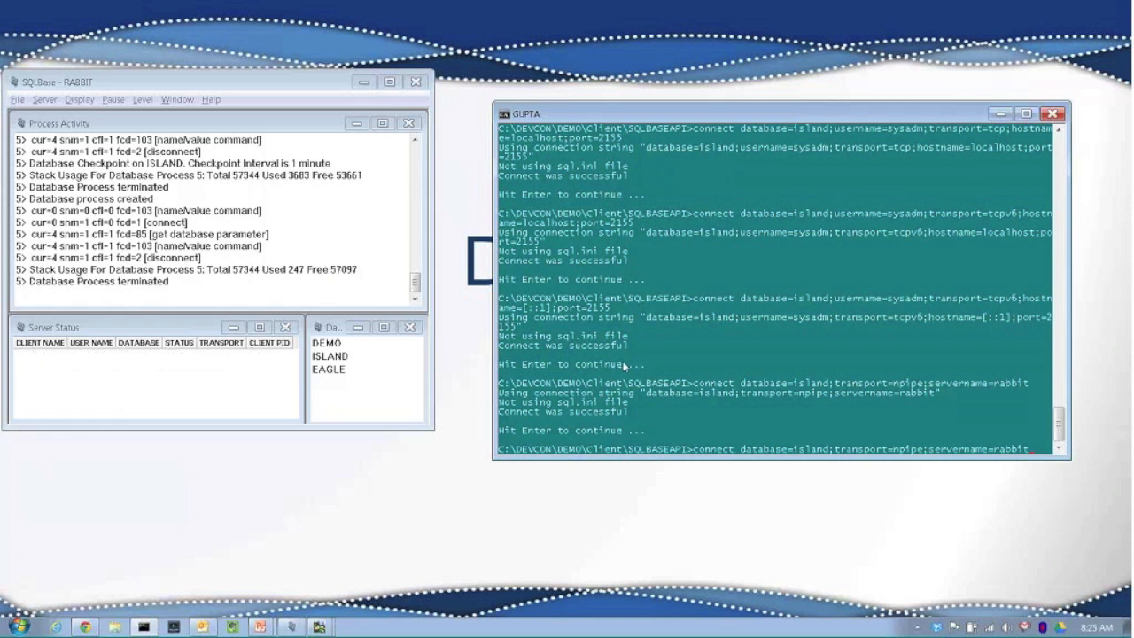
{"action": "key", "text": "Left"}
{"action": "key", "text": "Left"}
{"action": "key", "text": "Left"}
{"action": "key", "text": "Left"}
{"action": "key", "text": "Left"}
{"action": "key", "text": "Left"}
{"action": "key", "text": "Left"}
{"action": "key", "text": "Left"}
{"action": "key", "text": "Left"}
{"action": "key", "text": "Left"}
{"action": "key", "text": "Left"}
{"action": "key", "text": "Left"}
{"action": "key", "text": "Left"}
{"action": "key", "text": "Left"}
{"action": "key", "text": "Left"}
{"action": "key", "text": "Left"}
{"action": "key", "text": "Left"}
{"action": "key", "text": "Left"}
{"action": "key", "text": "BackSpace"}
{"action": "key", "text": "BackSpace"}
{"action": "key", "text": "BackSpace"}
{"action": "key", "text": "BackSpace"}
{"action": "key", "text": "BackSpace"}
{"action": "type", "text": "tcp"}
{"action": "key", "text": "Return"}
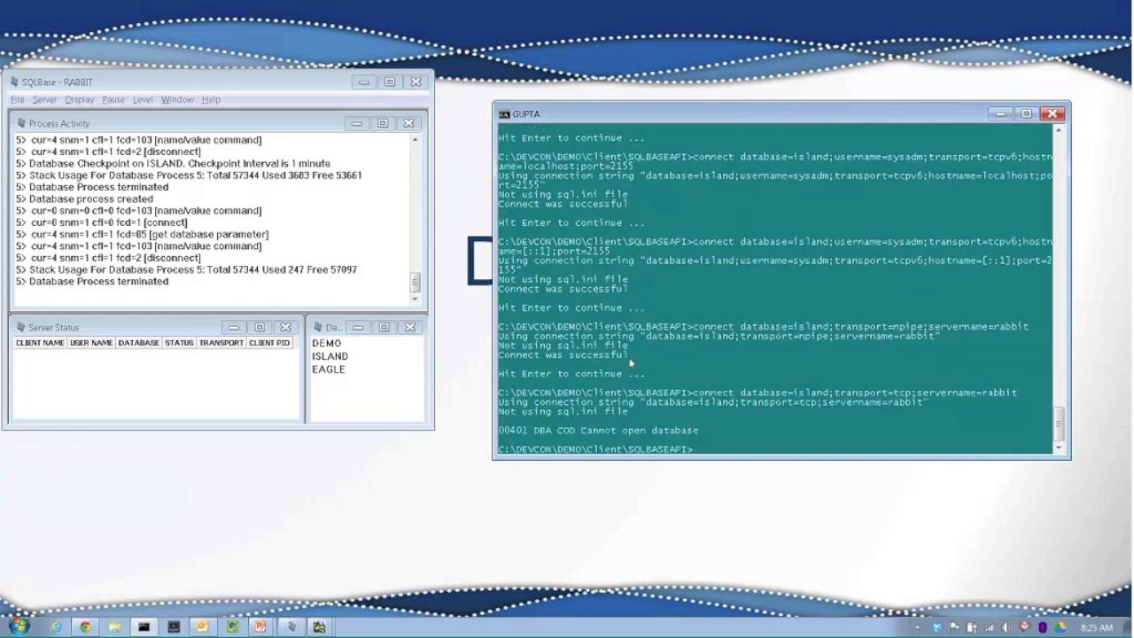
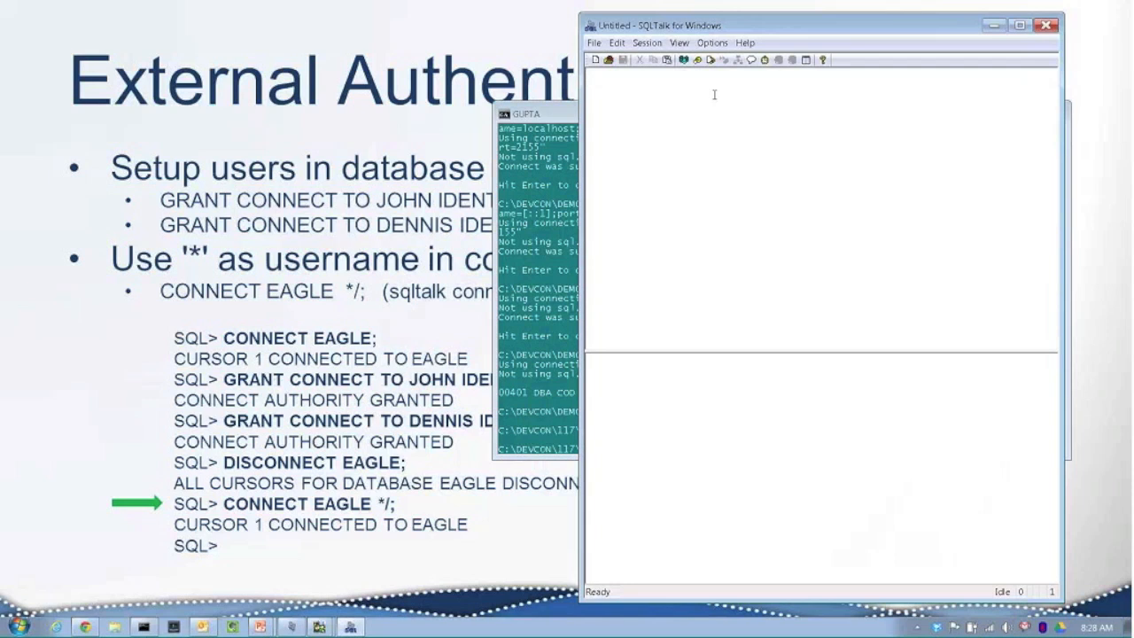
Connect to island and grant dennis CONNECT identified by an external Windows account
{"action": "type", "text": "connect island;"}
{"action": "key", "text": "ctrl+e"}
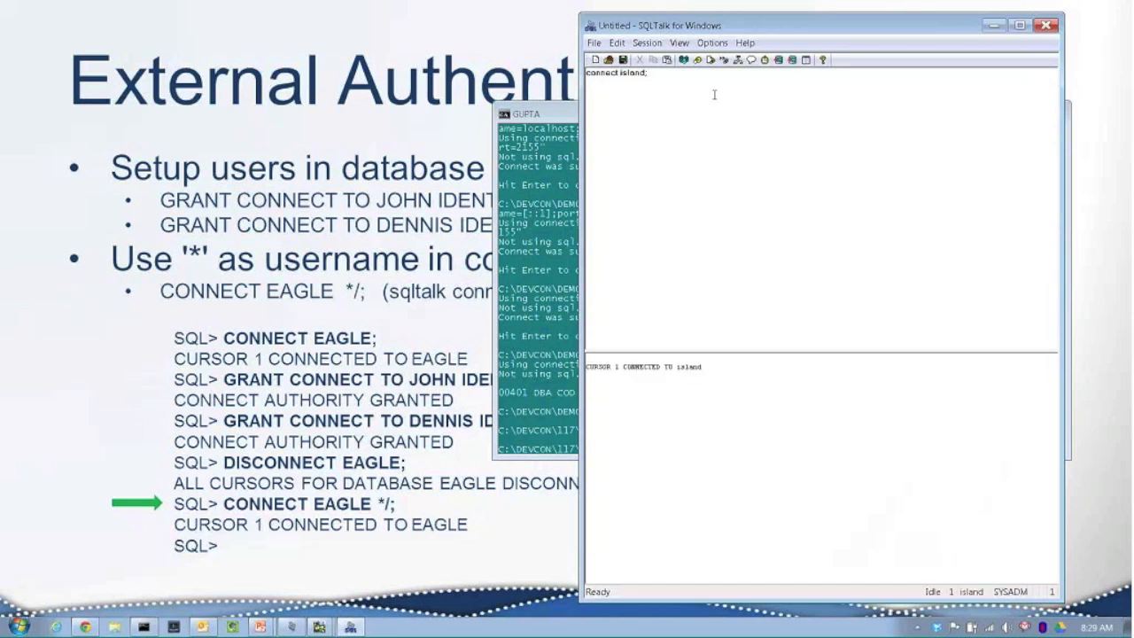
{"action": "key", "text": "Return"}
{"action": "type", "text": "grant connect to dennis identified by external 'dnorgord';"}
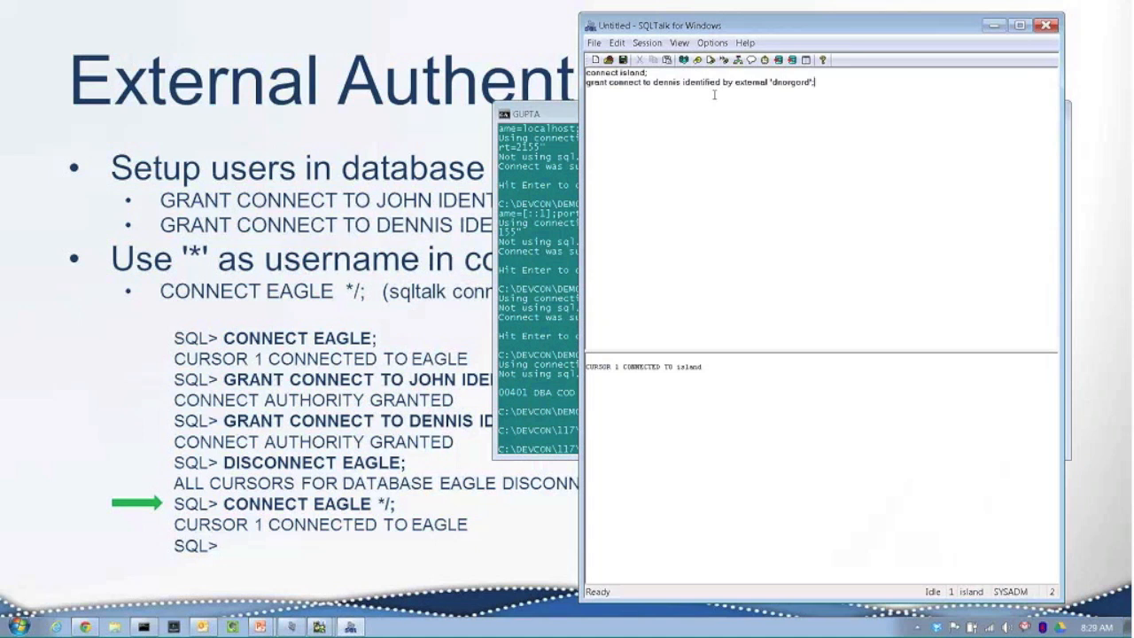
{"action": "key", "text": "ctrl+Return"}
{"action": "type", "text": ";"}
Grant RESOURCE and DBA authority to dennis
{"action": "key", "text": "Return"}
{"action": "type", "text": "grant resources"}
{"action": "key", "text": "BackSpace"}
{"action": "type", "text": "to dennis;"}
{"action": "key", "text": "Return"}
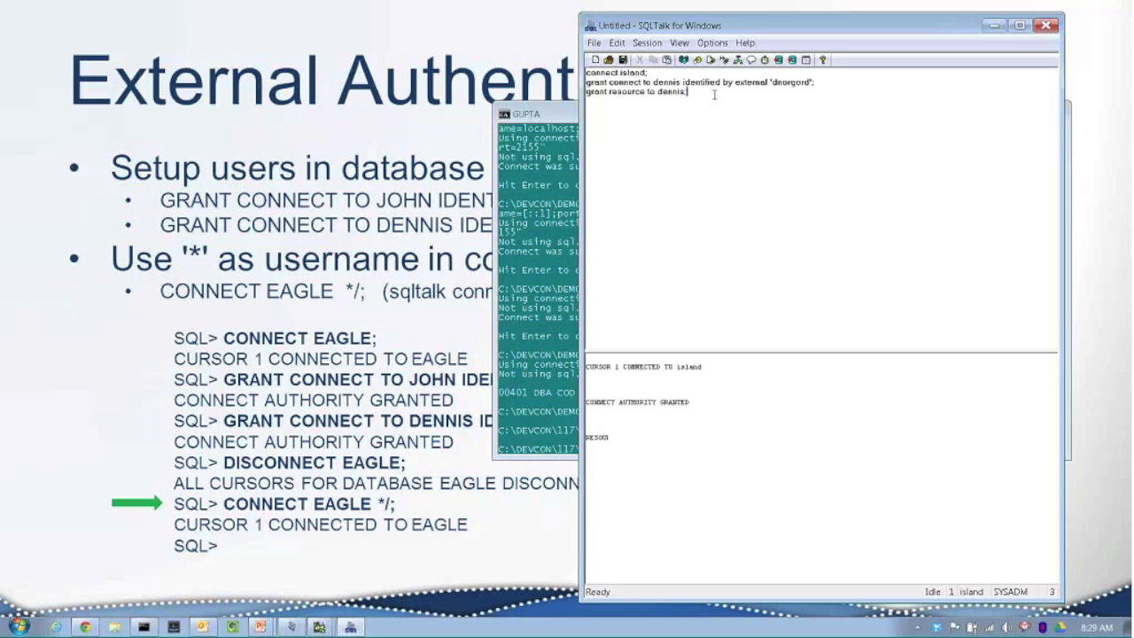
{"action": "key", "text": "Return"}
{"action": "type", "text": "grant dba to"}
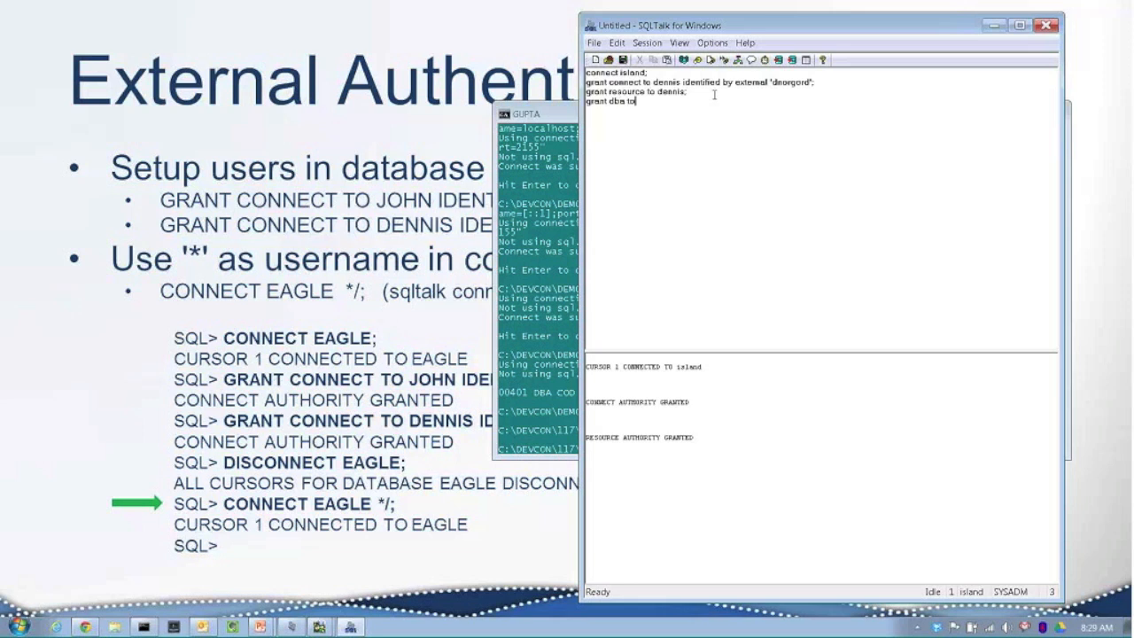
{"action": "type", "text": " dennis;"}
{"action": "key", "text": "Return"}
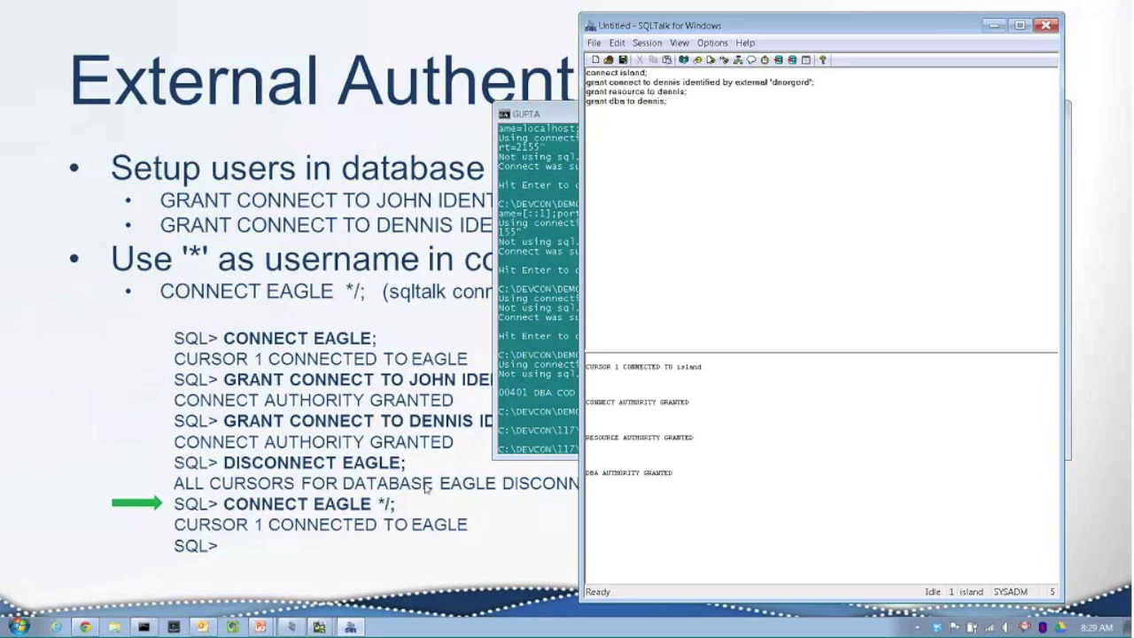
Run disconnect all, then reconnect to island as the '*' external user with connect island */;
{"action": "left_click", "coordinate": [292, 627]}
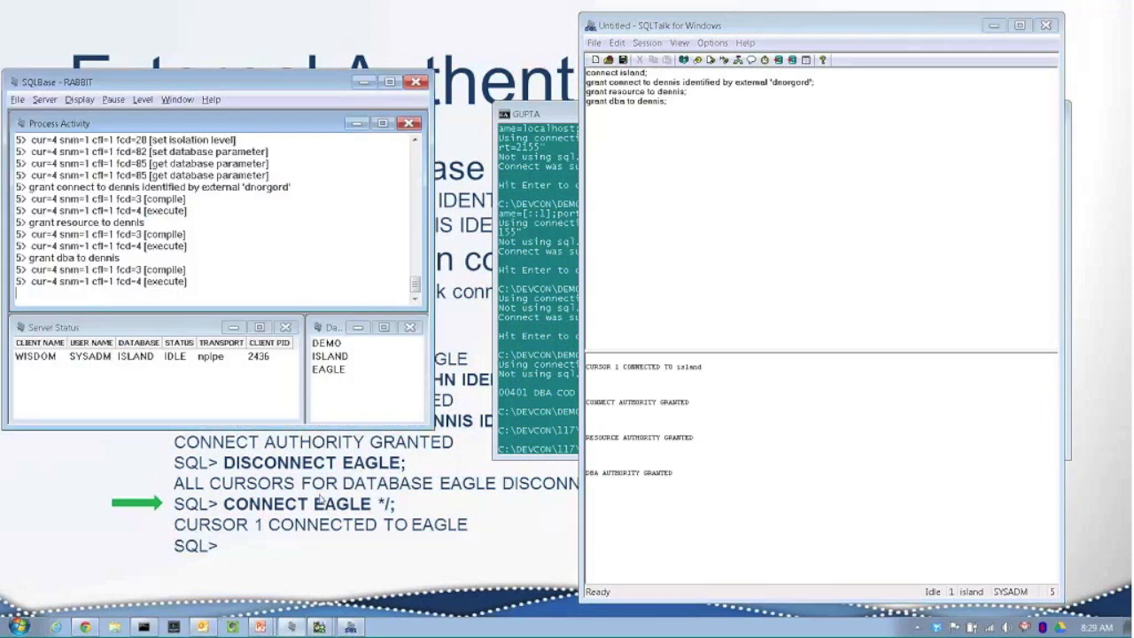
{"action": "left_click", "coordinate": [677, 100]}
{"action": "key", "text": "Return"}
{"action": "type", "text": "disconnect all;"}
{"action": "key", "text": "Return"}
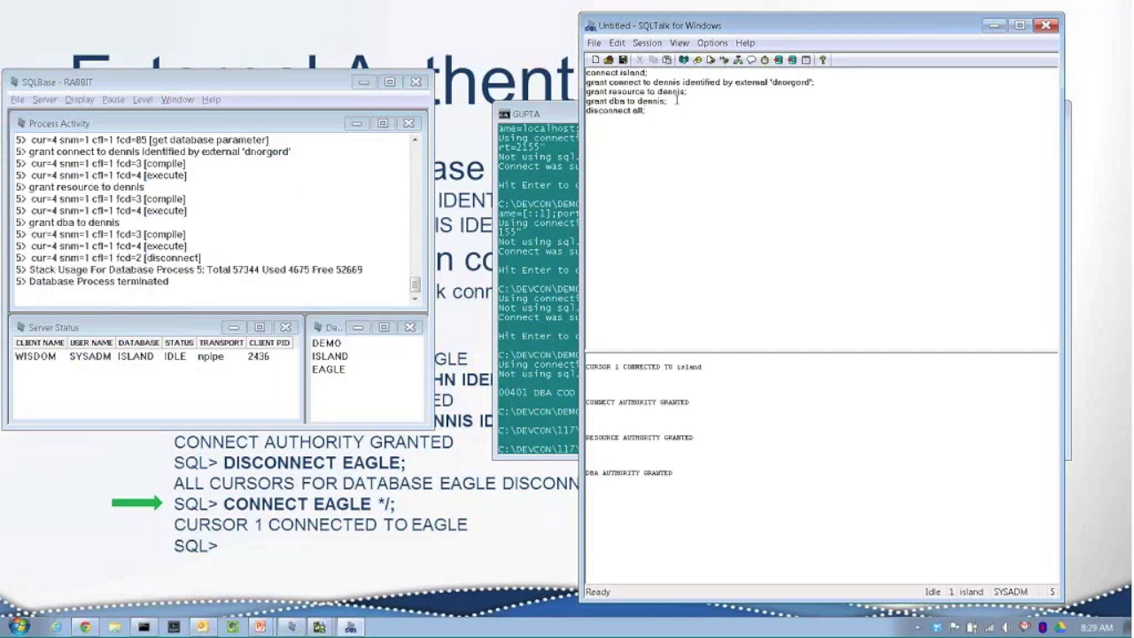
{"action": "type", "text": "connect is"}
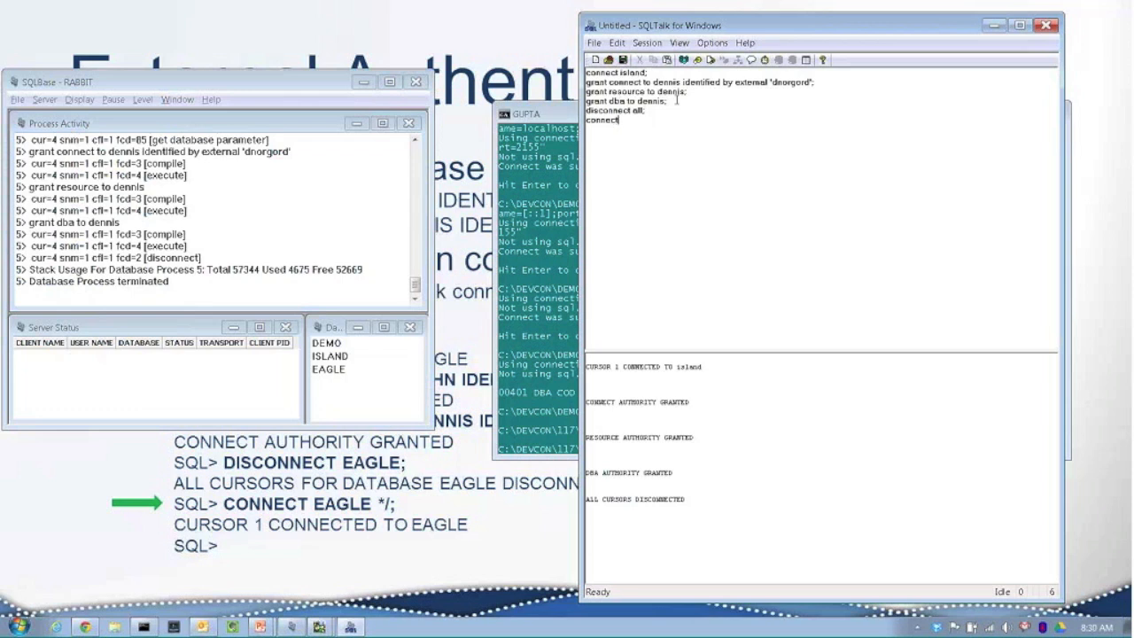
{"action": "type", "text": "land */;"}
{"action": "key", "text": "ctrl+Return"}
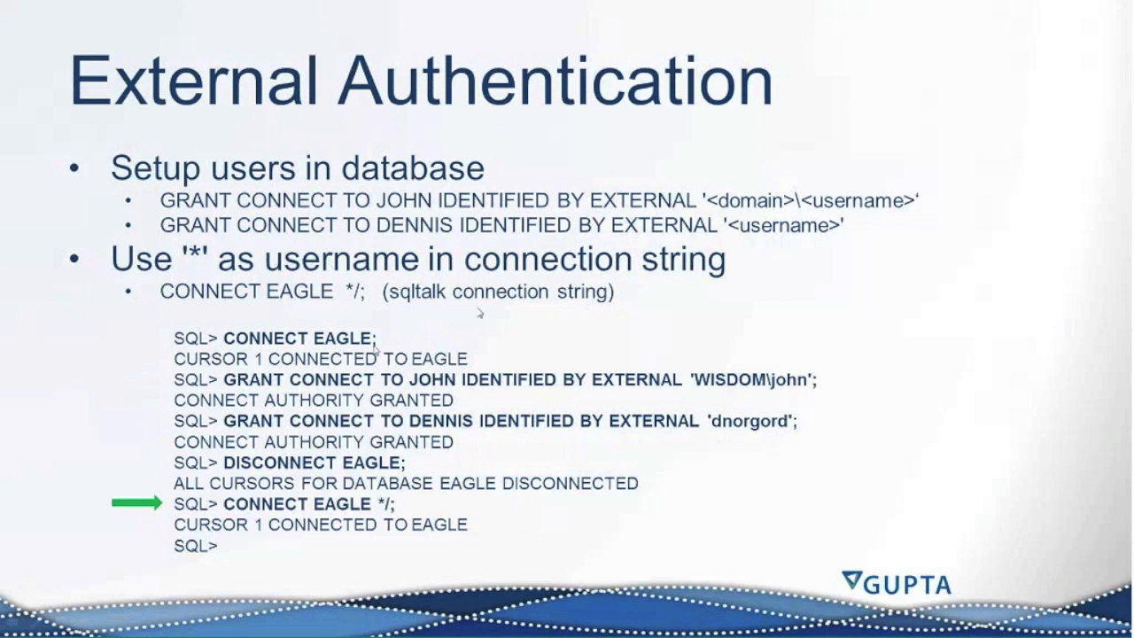
Show the Tracking Down Your Connection slide, then bring back SQLTalk and the SQLBase - RABBIT monitor
{"action": "left_click", "coordinate": [726, 444]}
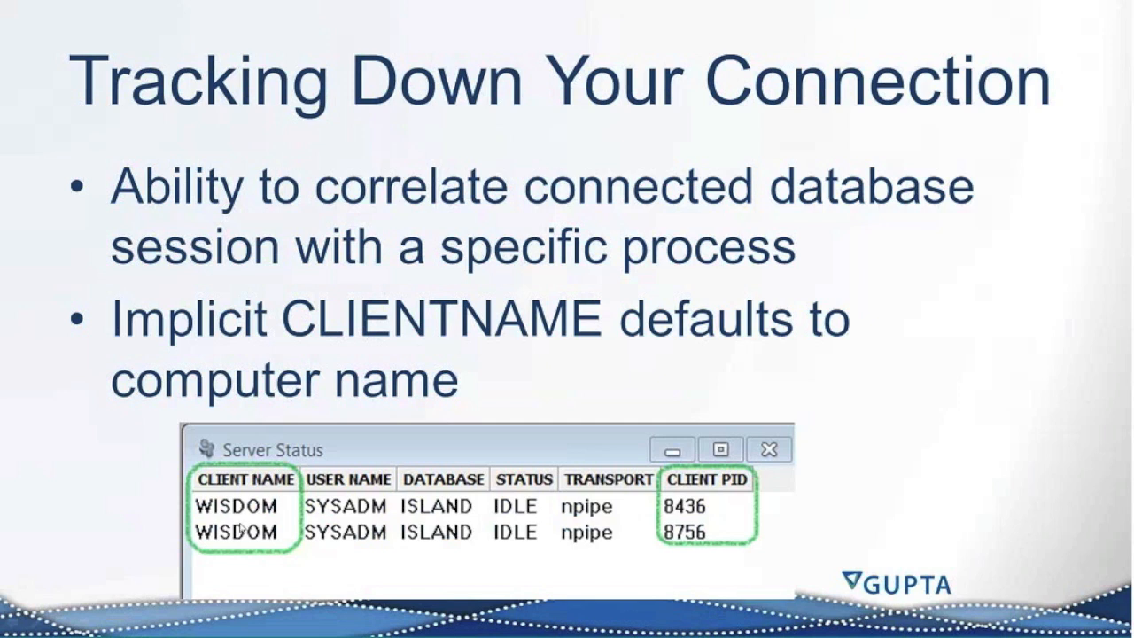
{"action": "key", "text": "alt+Tab"}
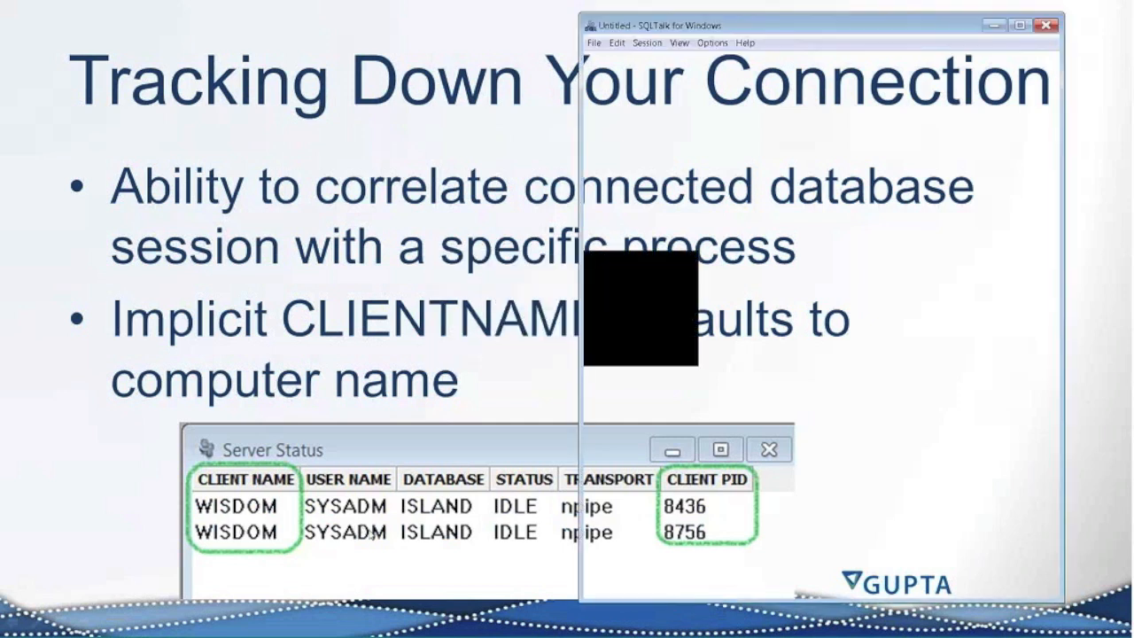
{"action": "key", "text": "alt+Tab"}
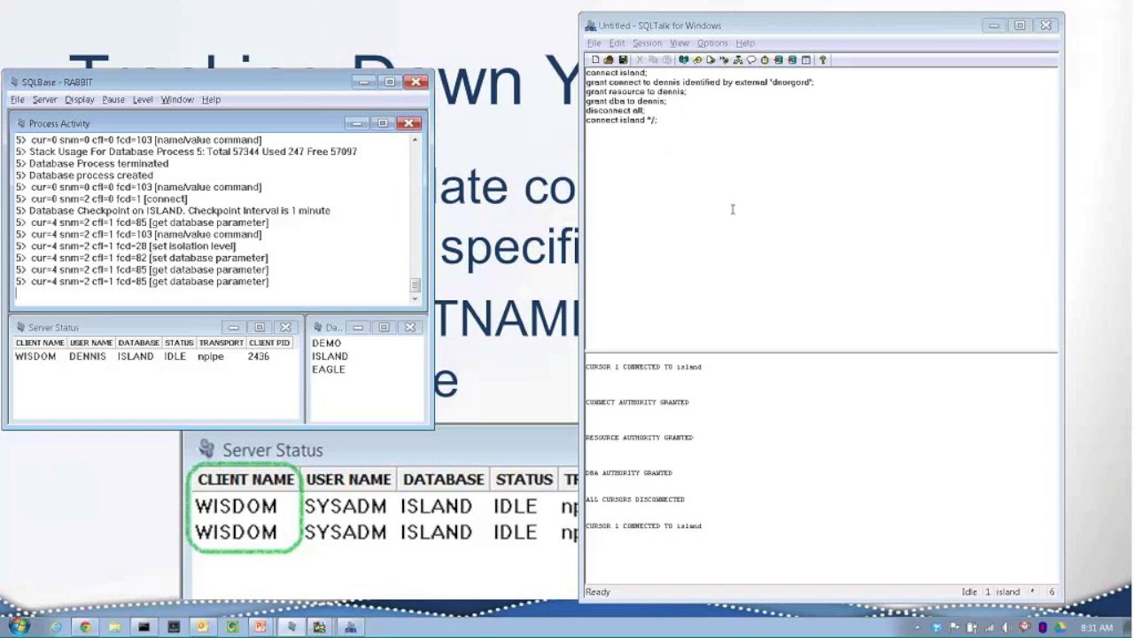
In Task Manager, sort processes by PID and end sqltalk.exe (PID 2436)
{"action": "right_click", "coordinate": [478, 622]}
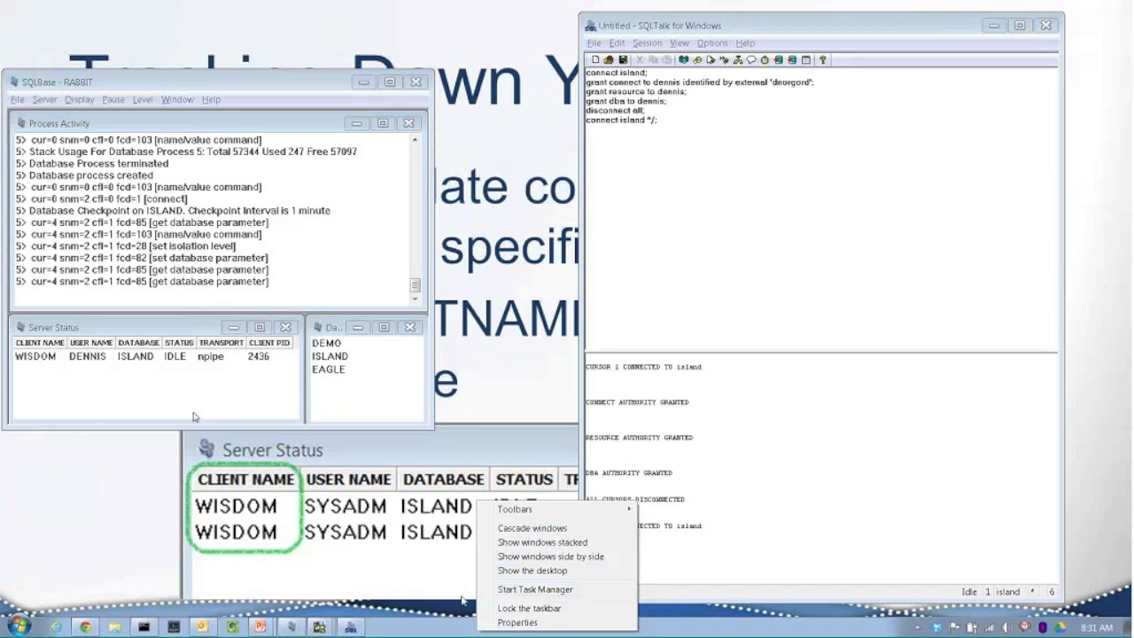
{"action": "left_click", "coordinate": [526, 590]}
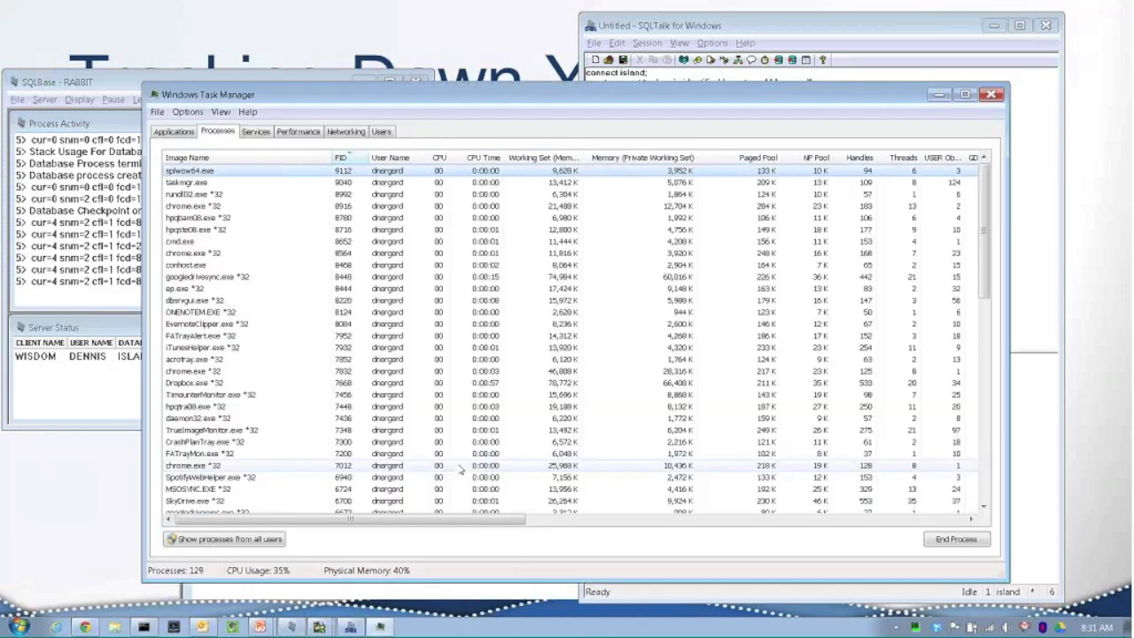
{"action": "left_click_drag", "start_coordinate": [340, 91], "coordinate": [587, 108]}
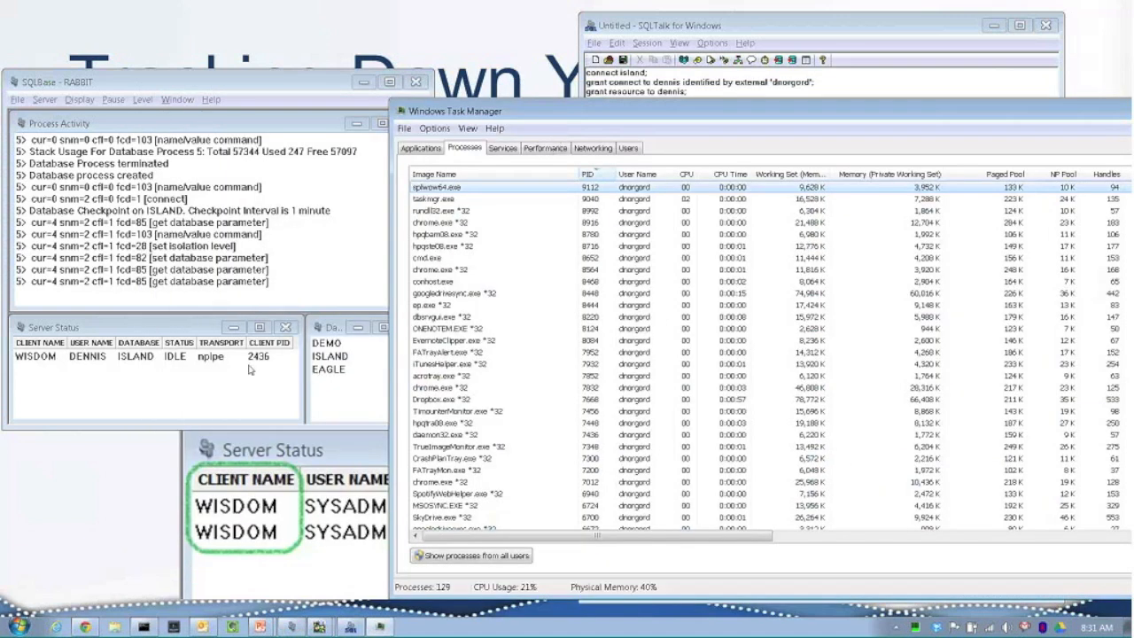
{"action": "left_click", "coordinate": [587, 174]}
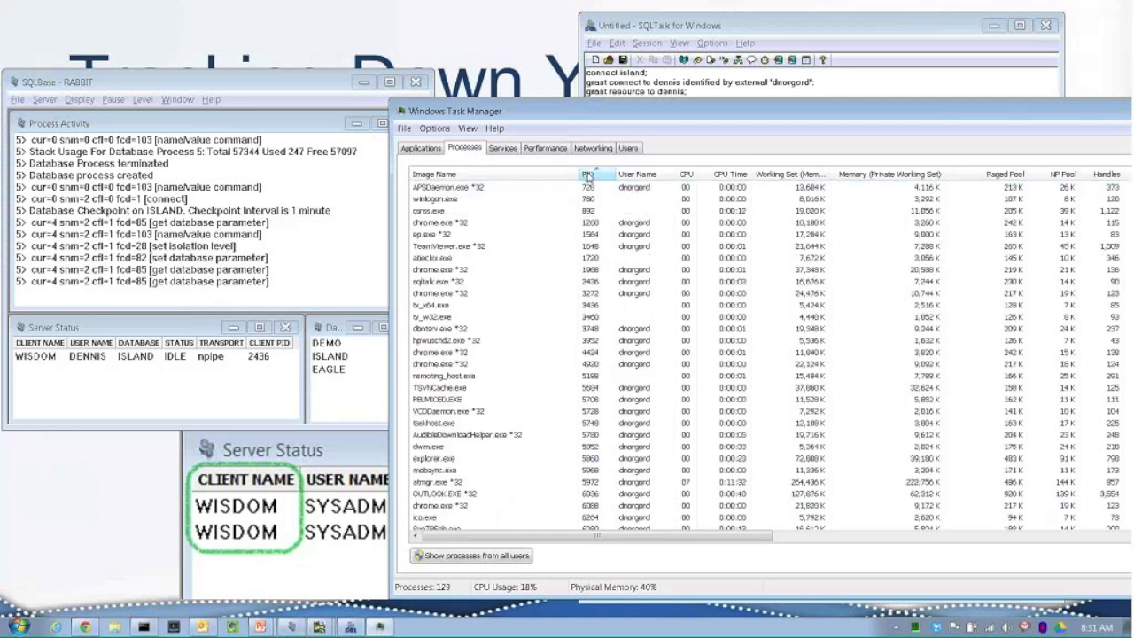
{"action": "left_click", "coordinate": [589, 282]}
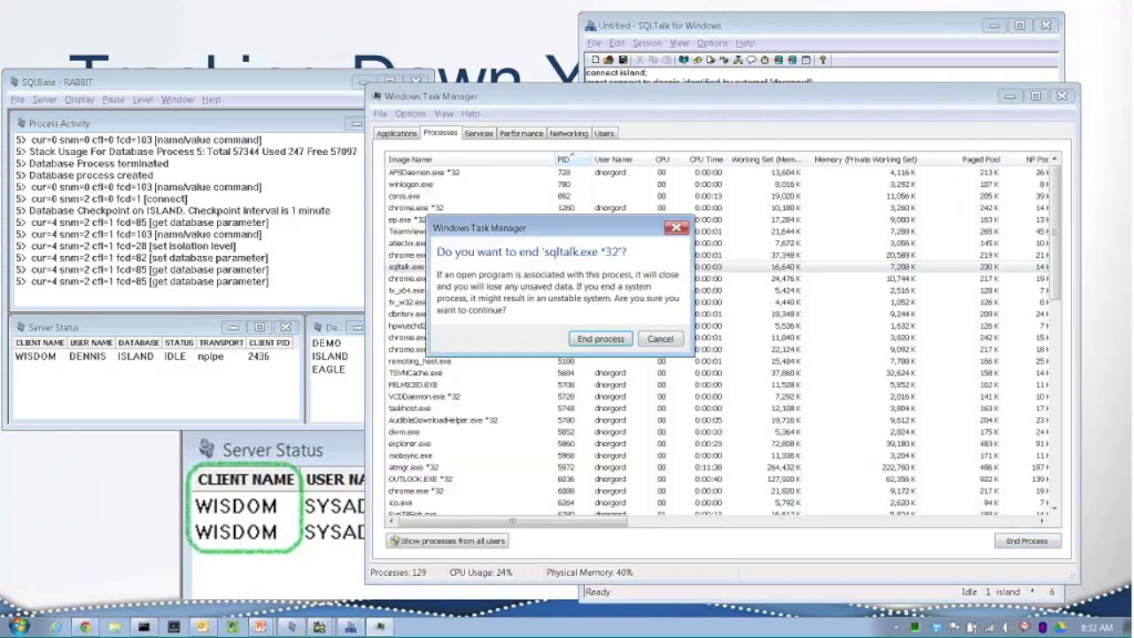
{"action": "left_click", "coordinate": [601, 340]}
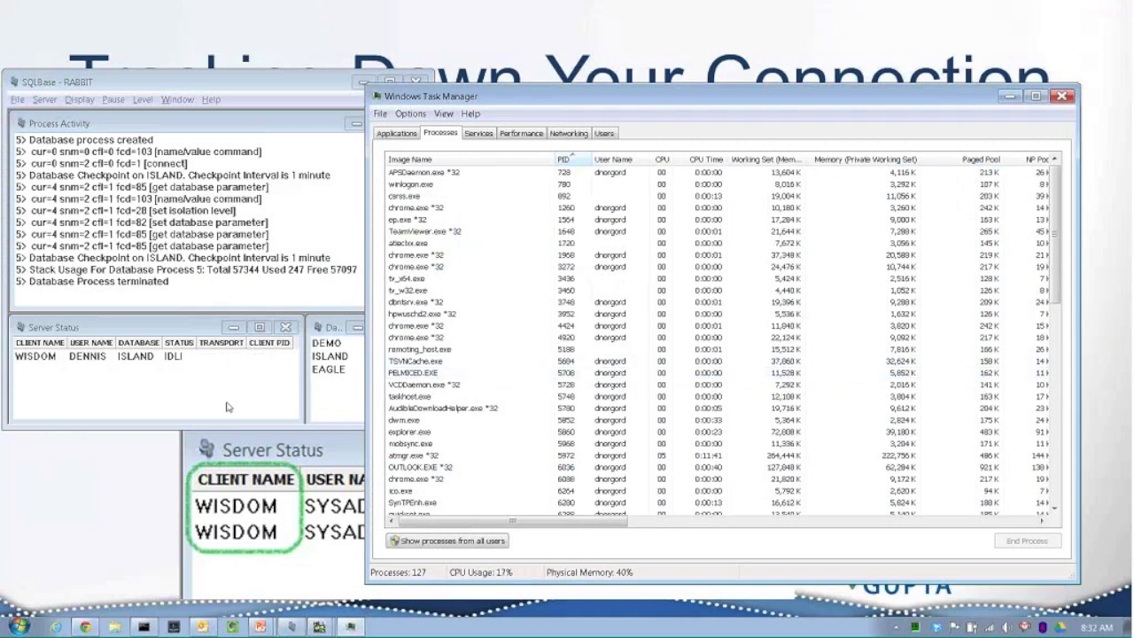
{"action": "left_click_drag", "start_coordinate": [365, 299], "coordinate": [447, 298]}
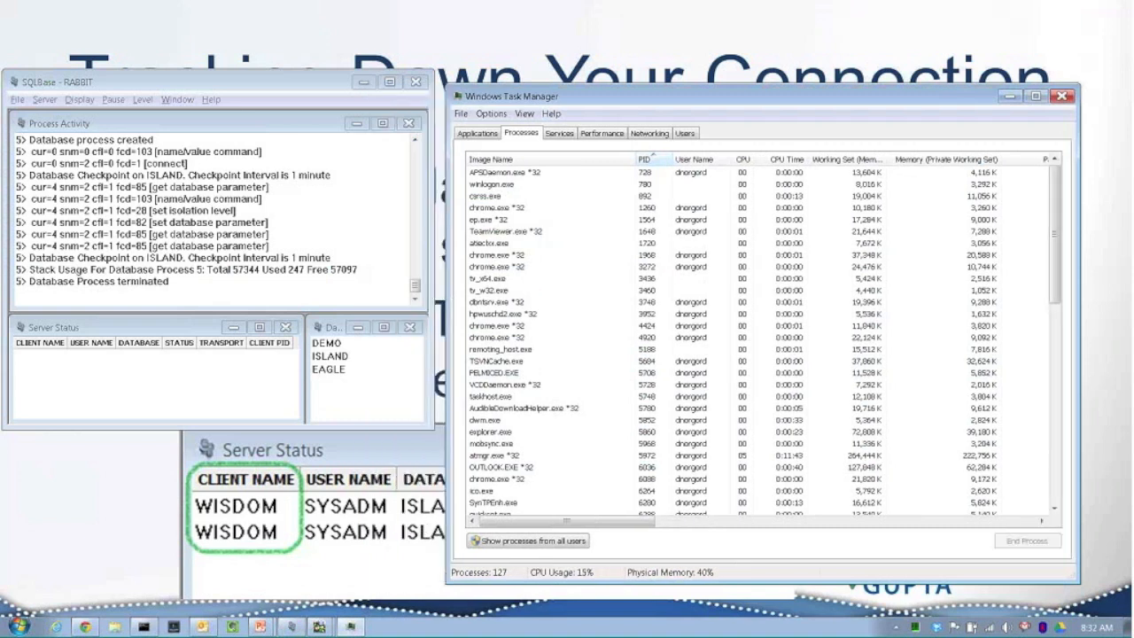